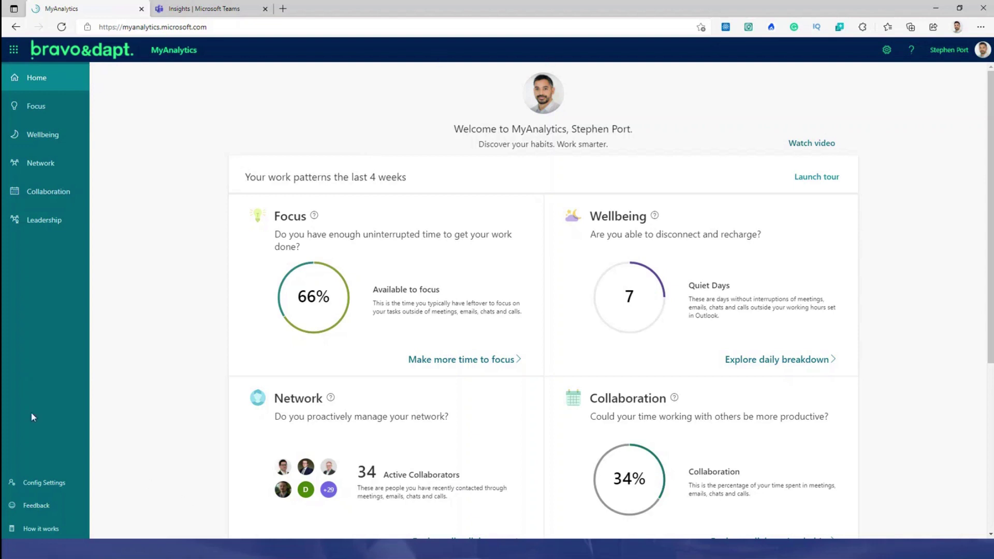
Create a focus plan with 2 hours of focus time per day, scheduled in the morning, with Teams notifications muted.
left_click(45, 486)
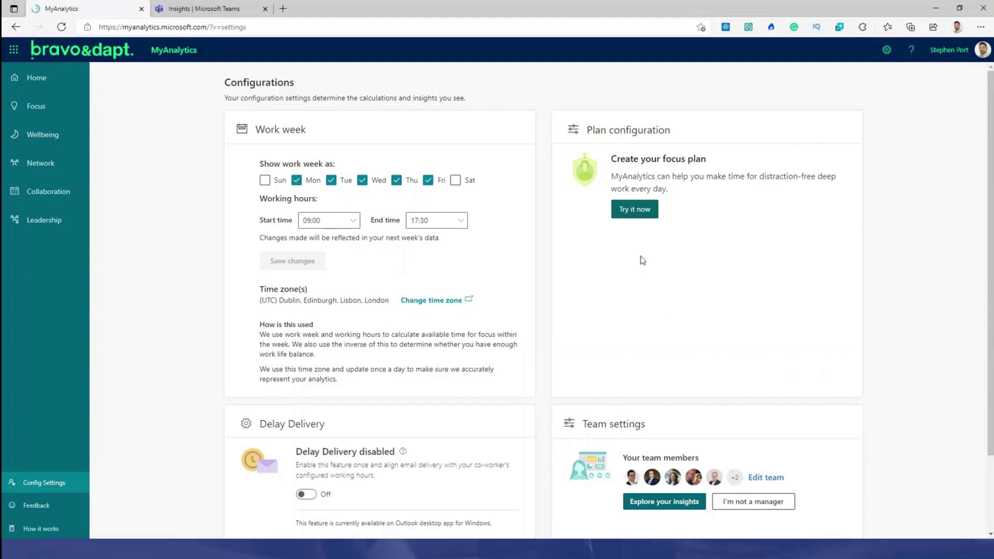
left_click(641, 210)
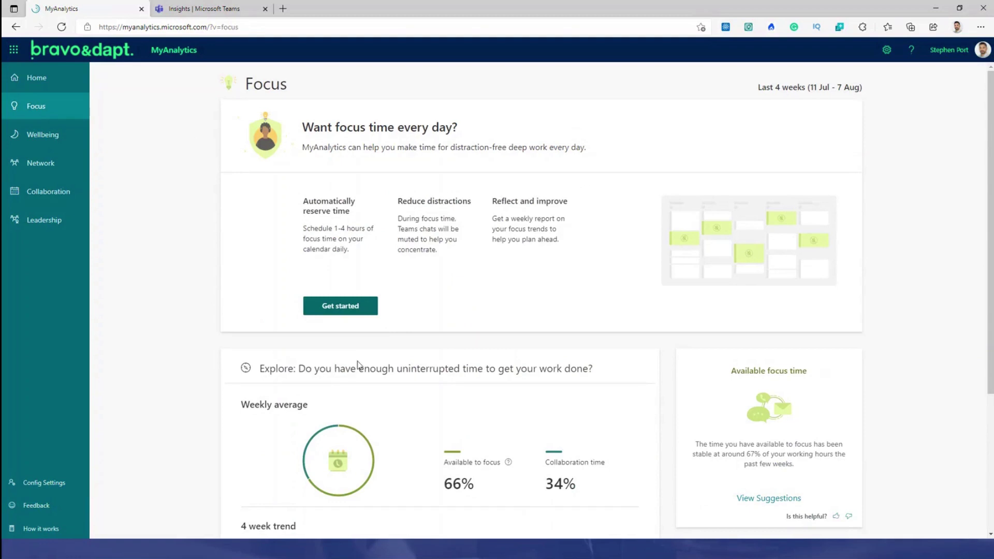
left_click(347, 309)
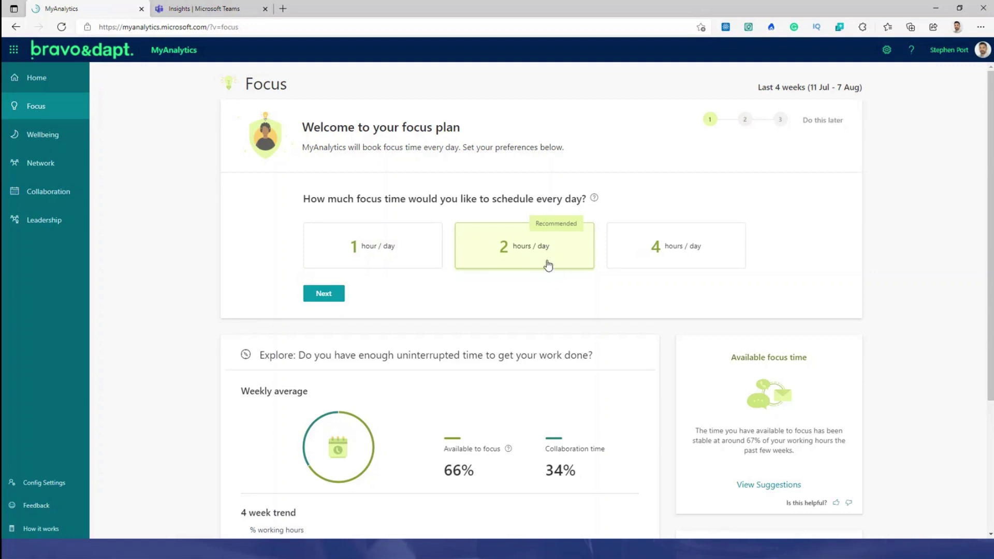
left_click(327, 299)
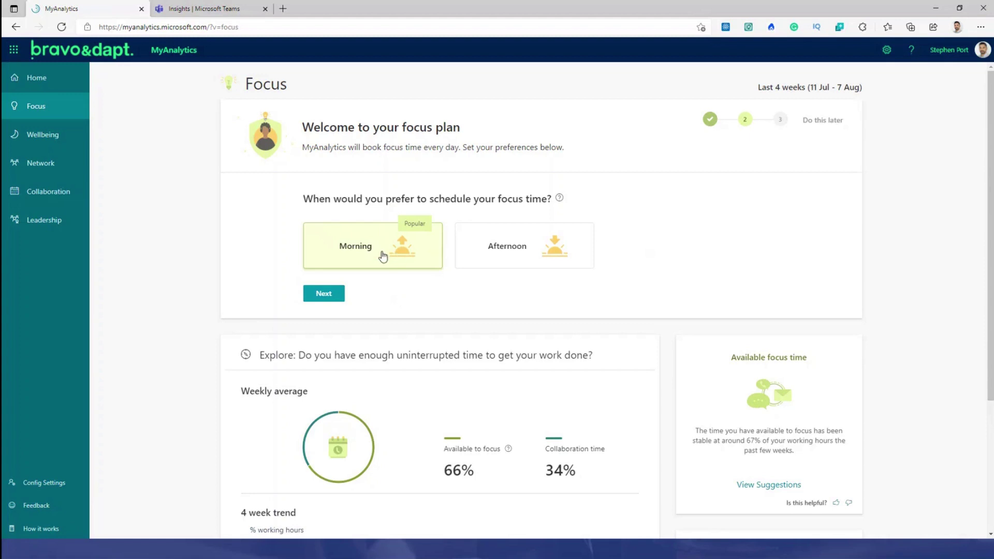
left_click(322, 299)
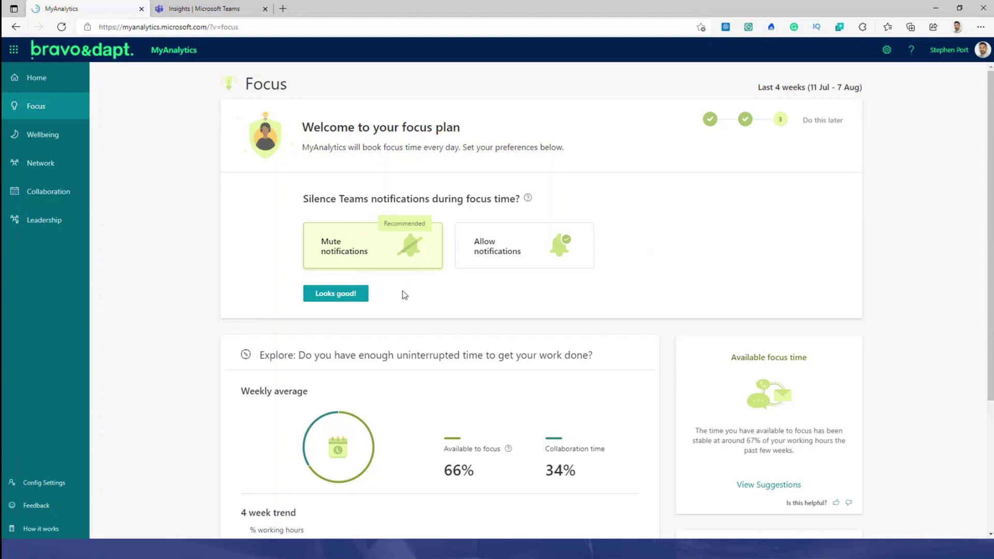
left_click(337, 294)
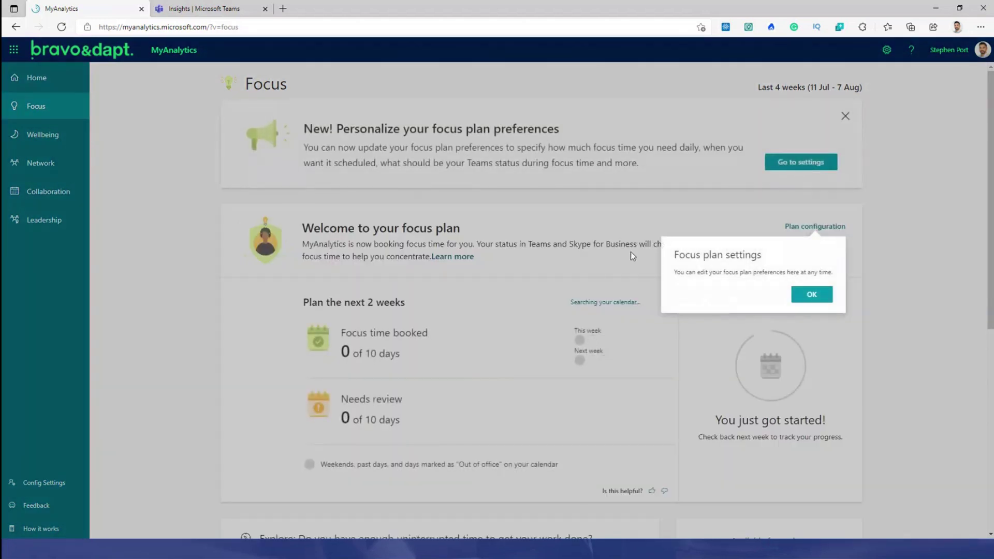
left_click(811, 295)
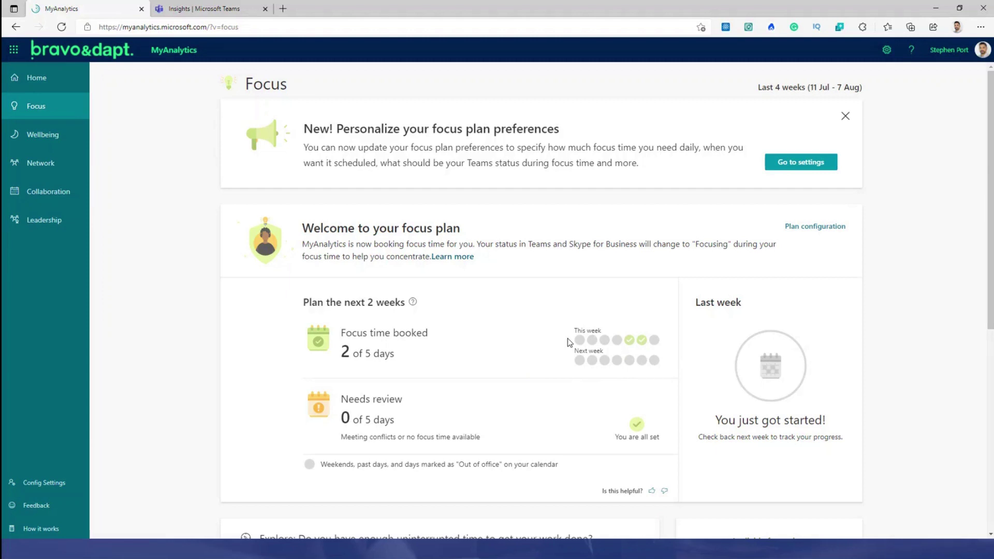
Review the booked focus plan, then check its daily focus time and earliest start time options in the configuration settings.
scroll(567, 344, "down", 4)
scroll(572, 348, "up", 4)
left_click(33, 484)
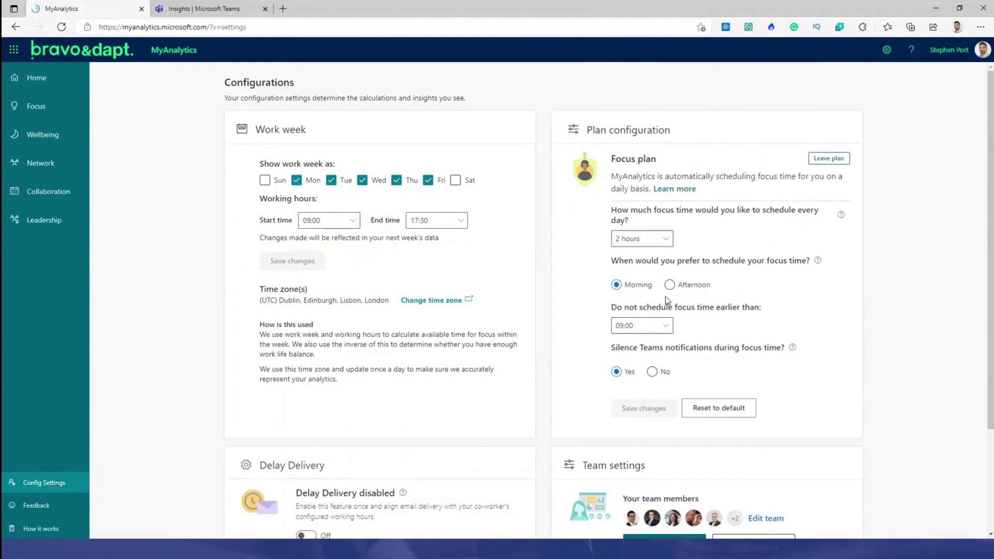
left_click(653, 241)
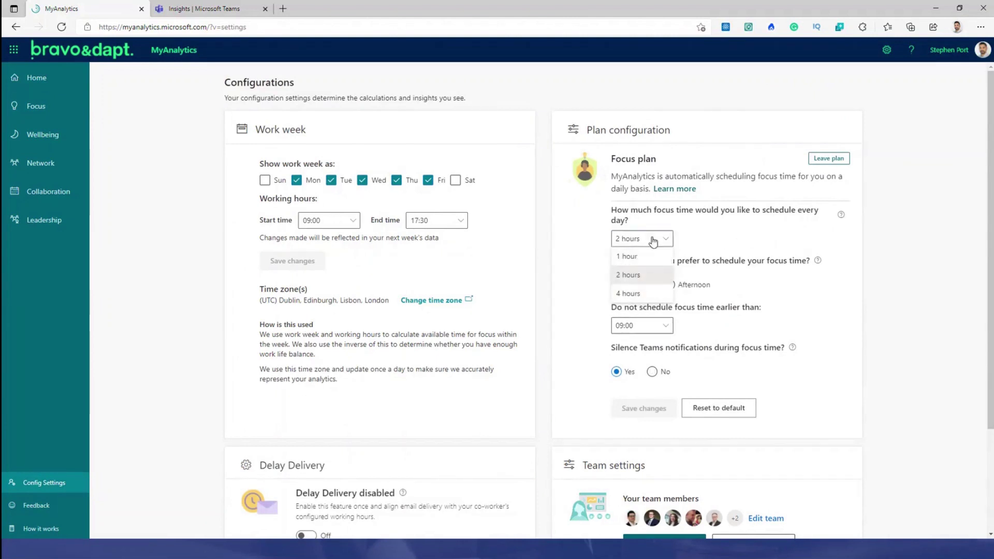
left_click(855, 283)
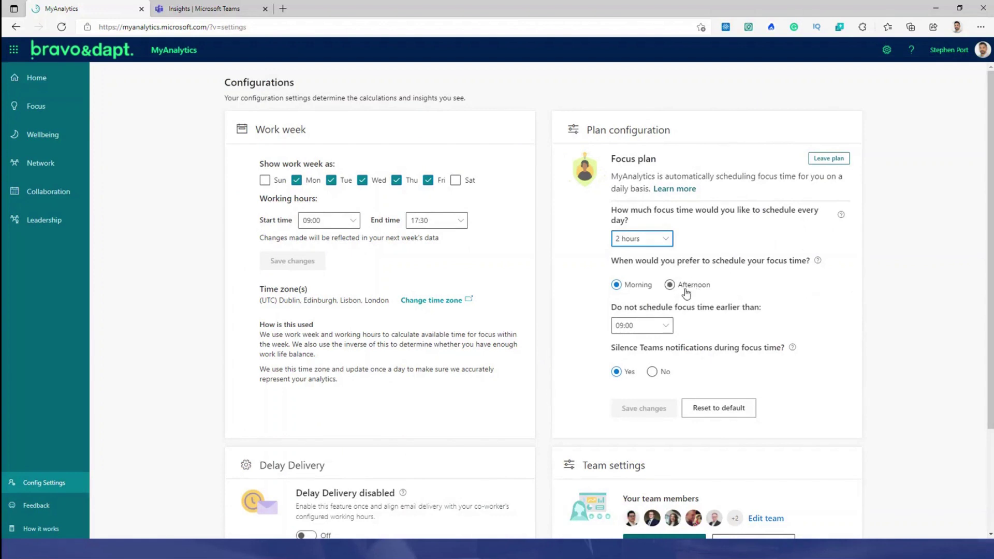
left_click(661, 330)
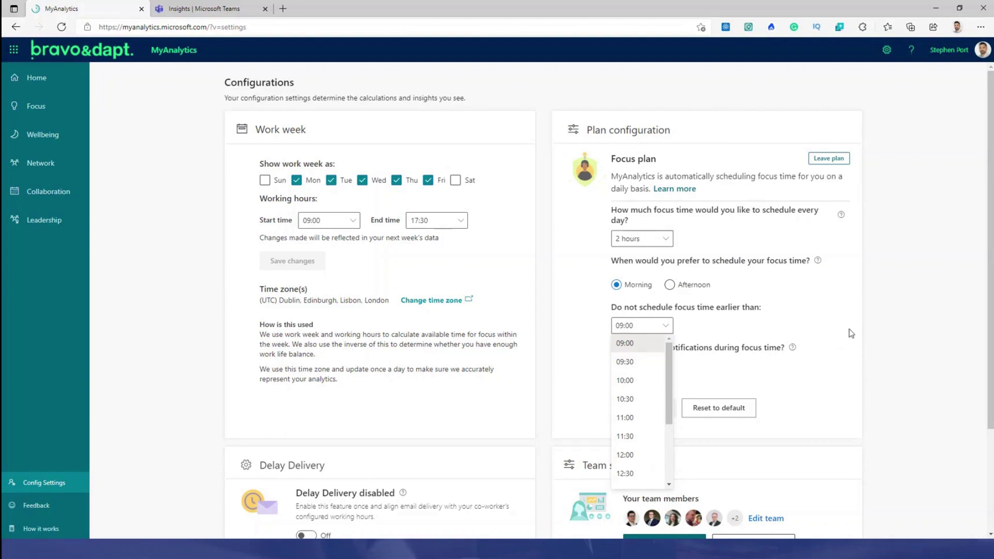
left_click(860, 320)
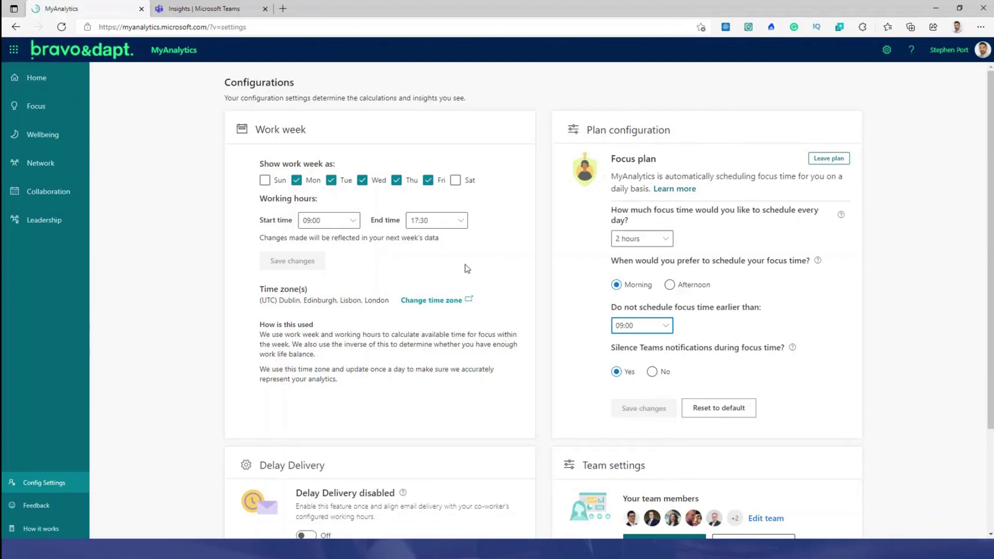
Turn on Delay Delivery in the configuration settings and dismiss its notice.
scroll(414, 306, "down", 3)
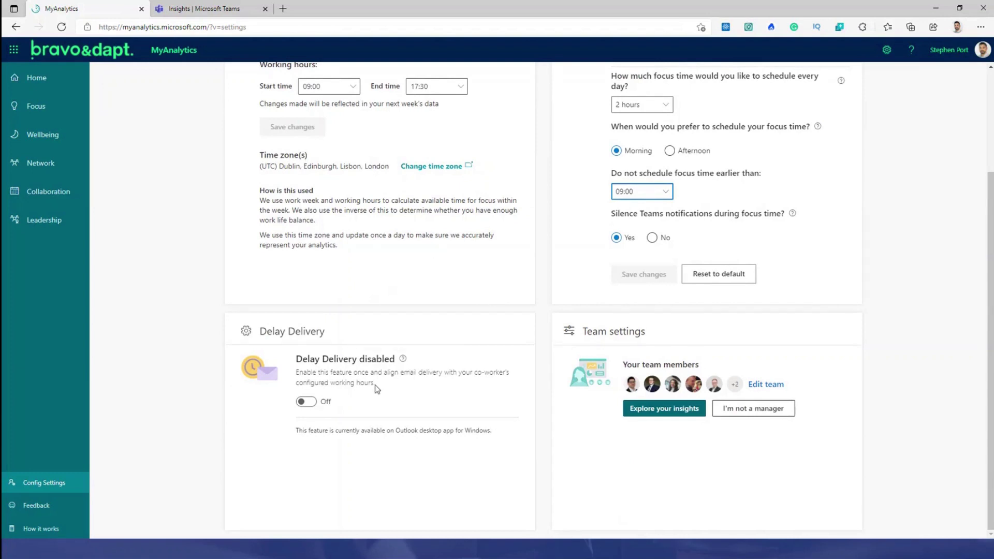
scroll(375, 384, "up", 3)
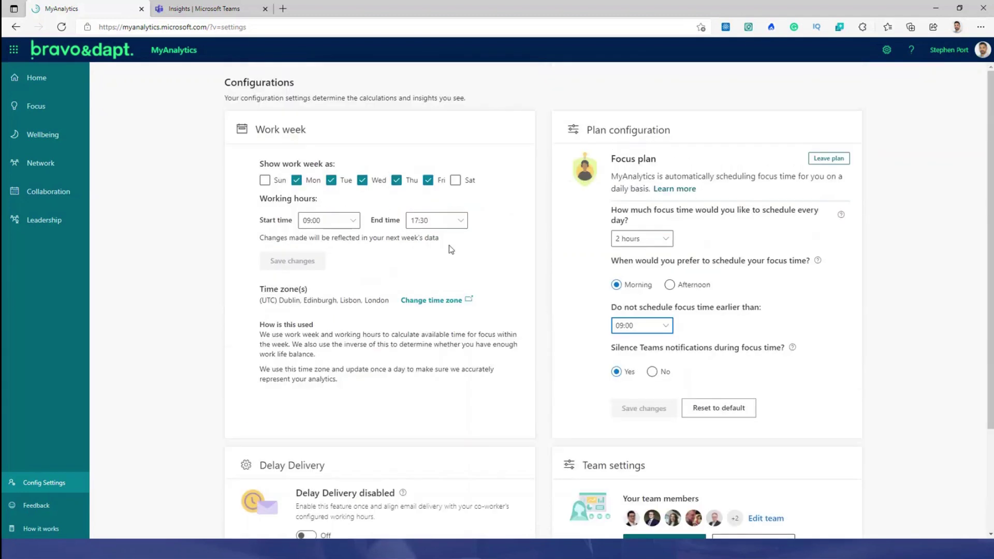
scroll(335, 265, "down", 3)
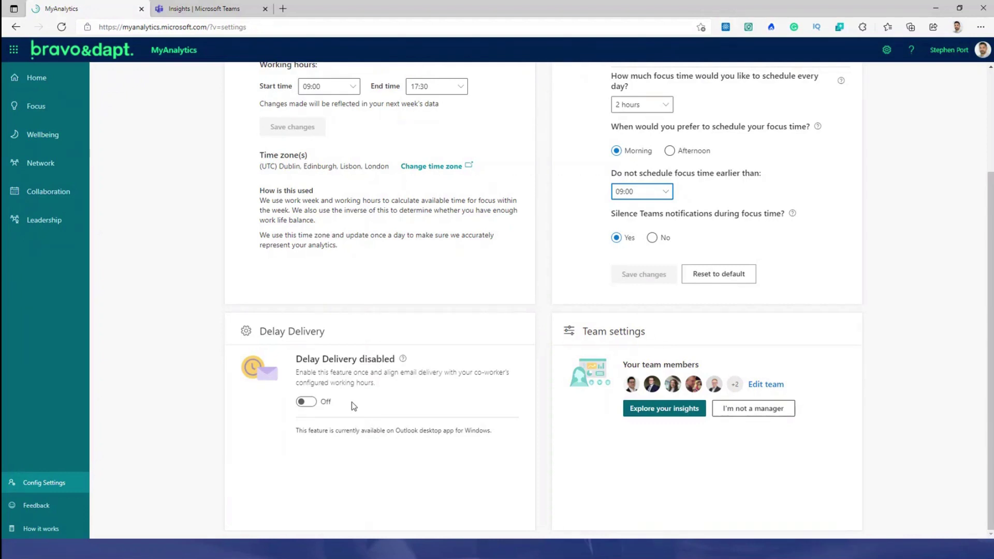
left_click(308, 402)
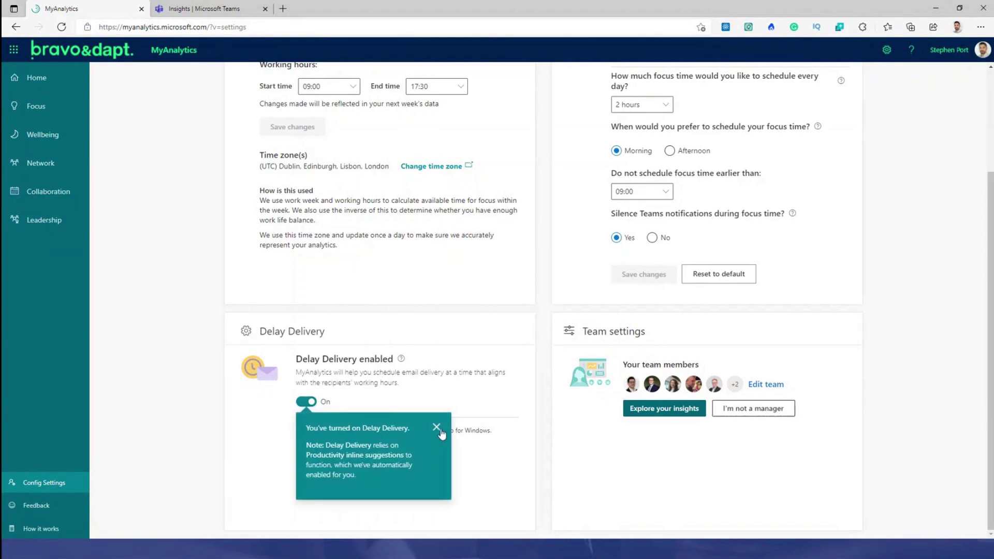
left_click(437, 428)
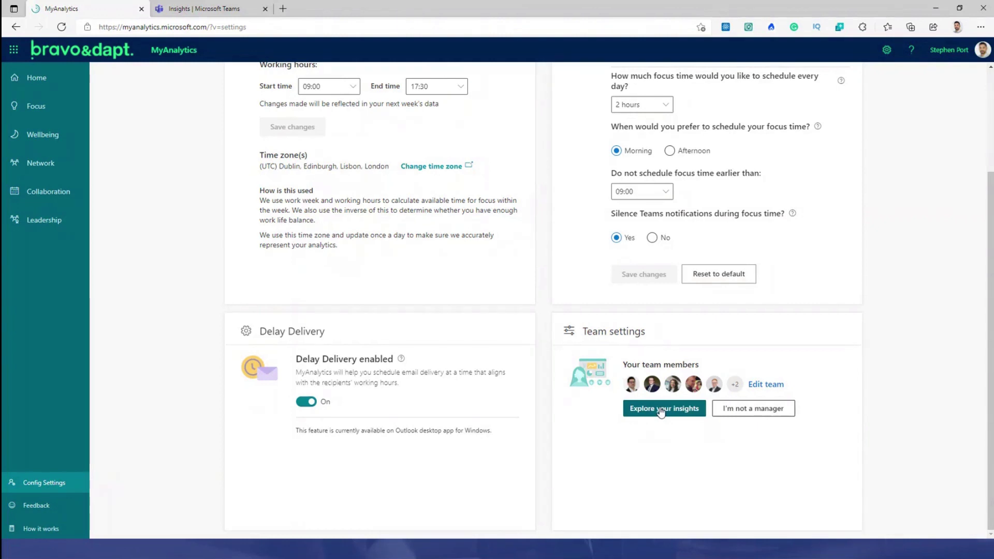
View the editable team member list behind the Leadership insights and leave it without making changes.
left_click(762, 386)
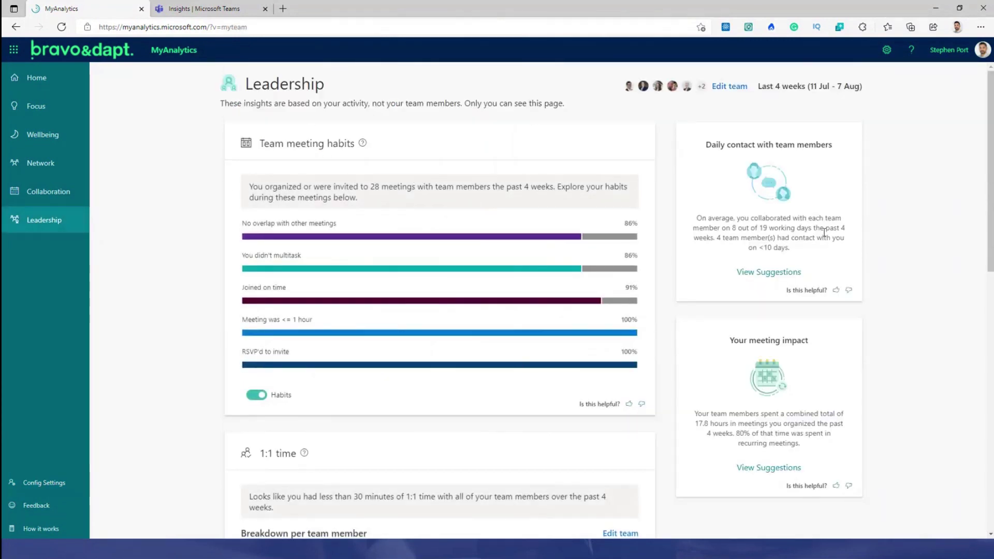
left_click(731, 86)
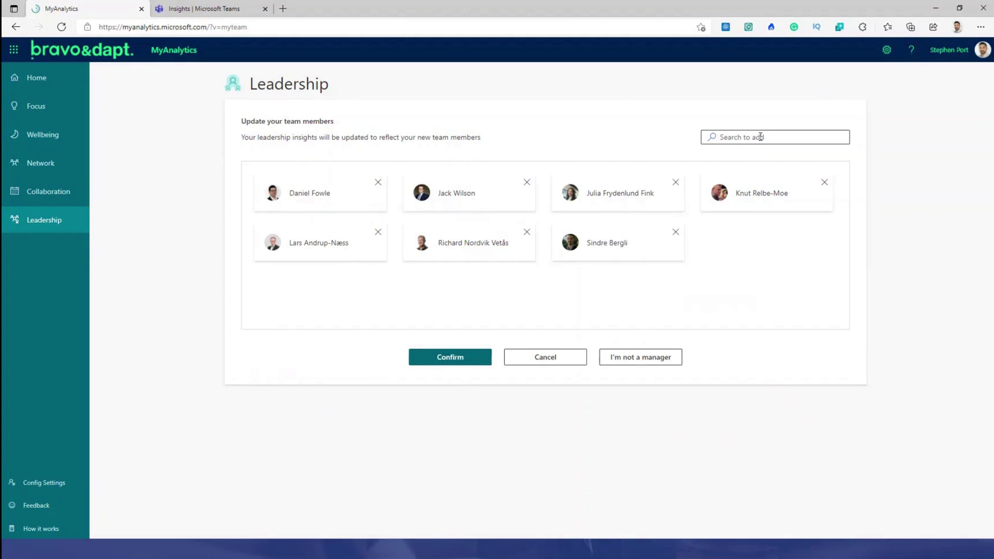
left_click(550, 361)
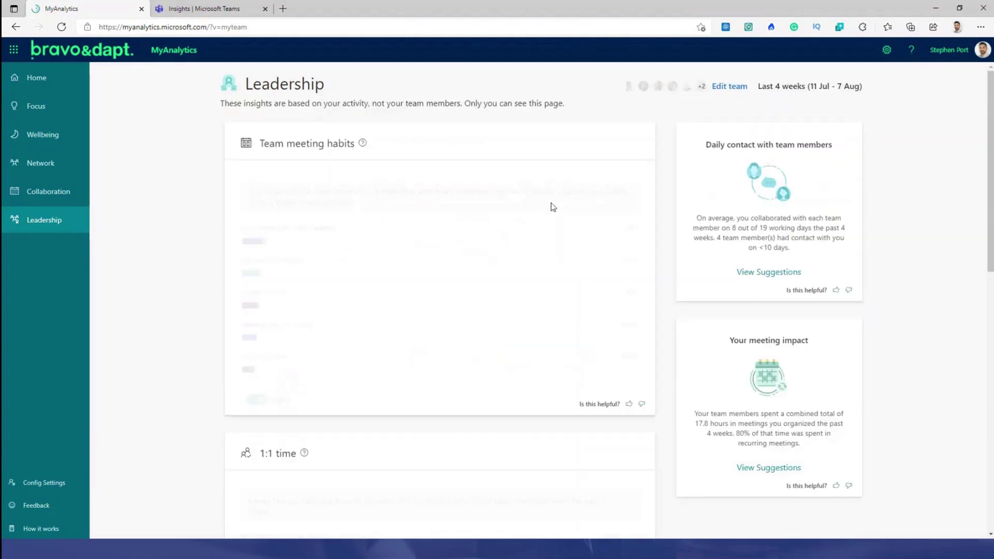
Review the four-week work patterns and the productivity insights on the Home dashboard.
left_click(39, 86)
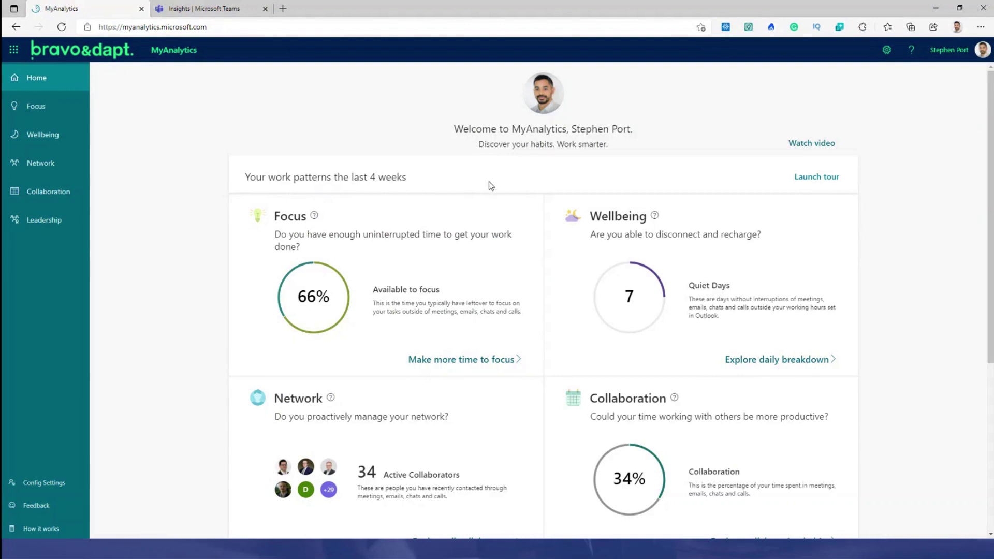
scroll(466, 215, "down", 1)
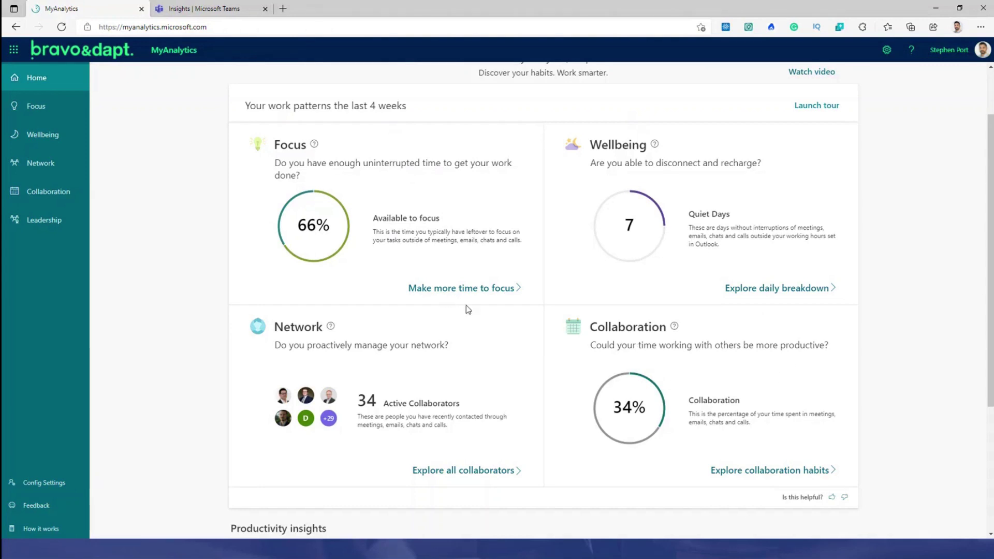
scroll(586, 350, "down", 4)
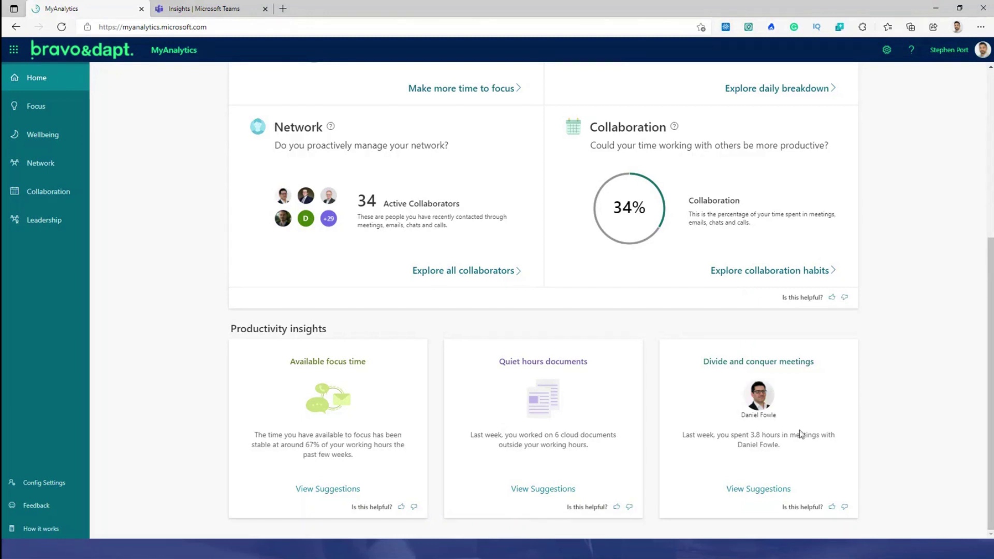
scroll(363, 311, "up", 5)
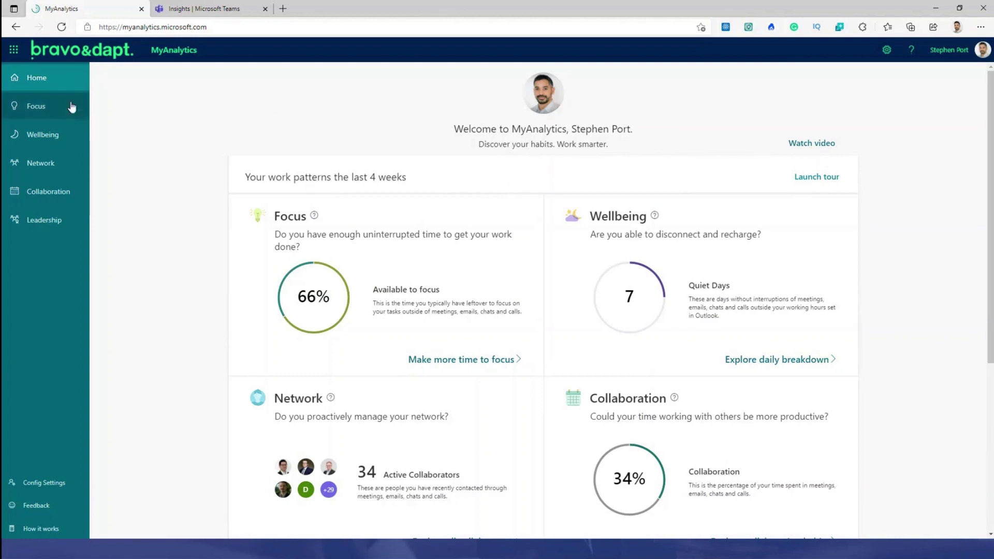
Examine the Focus page's two-week plan, weekly average, 4 week trend and focus suggestions.
left_click(28, 109)
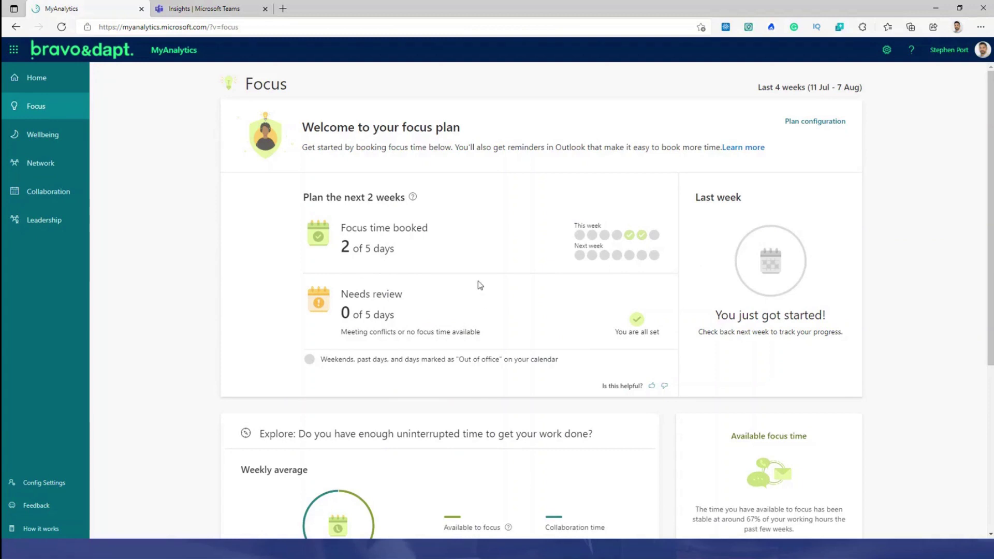
scroll(579, 226, "down", 5)
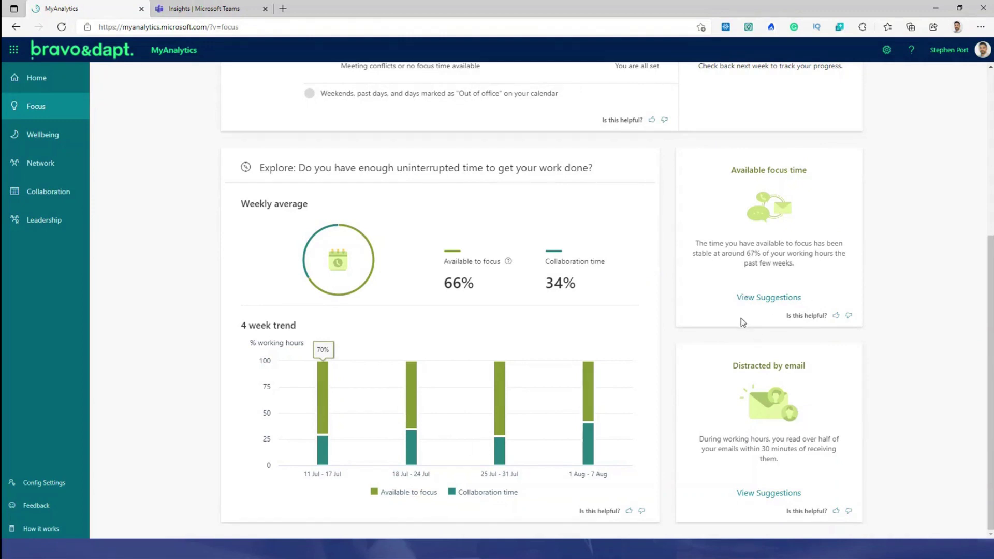
scroll(741, 318, "up", 5)
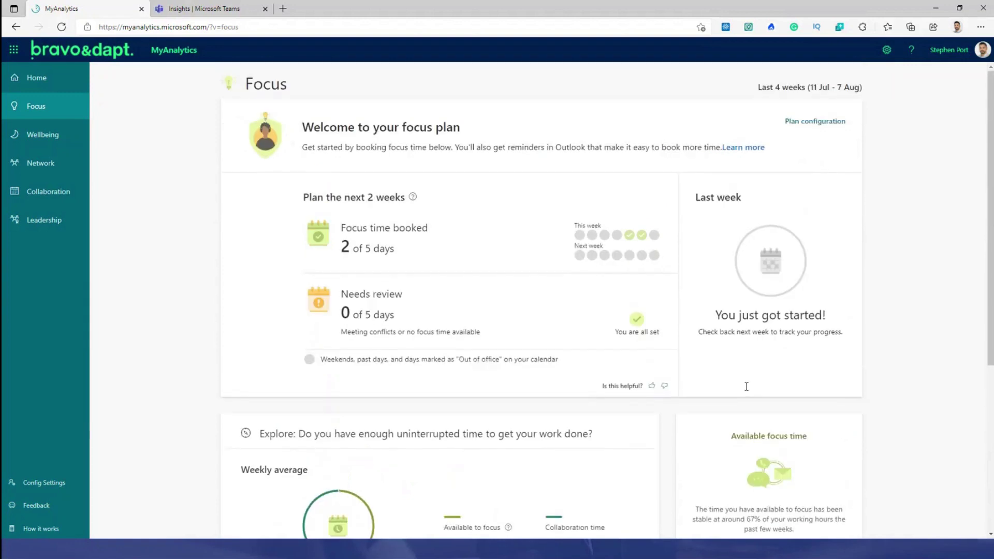
Examine the quiet days and the Quiet hours disruptions chart on the Wellbeing page.
left_click(32, 140)
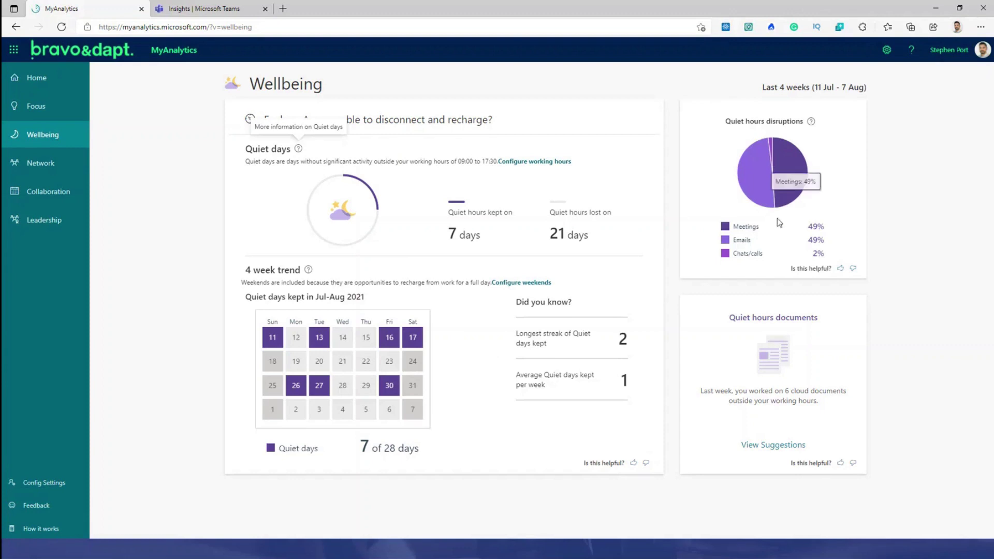
mouse_move(750, 181)
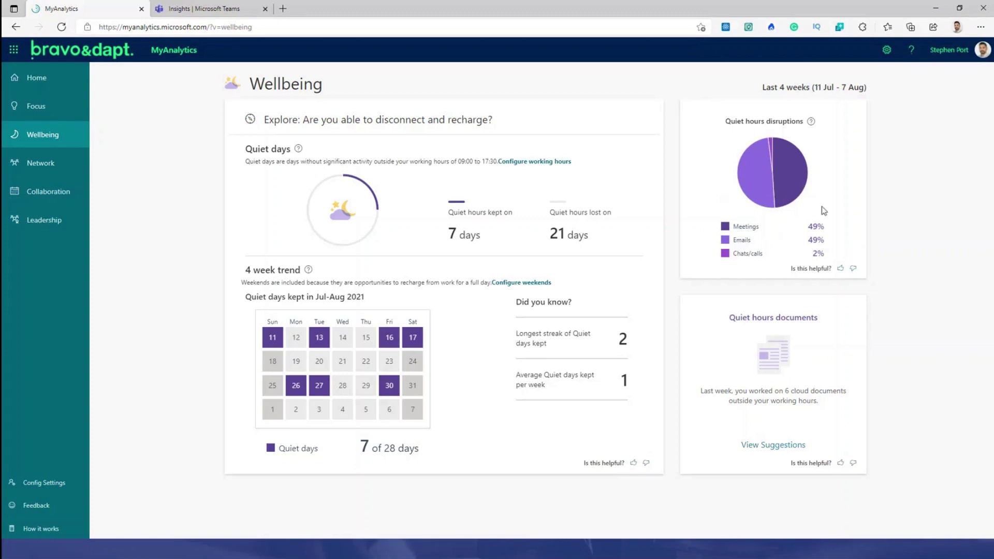
mouse_move(758, 242)
View the Network page's Top Collaborators as a list, then return them to Map View.
left_click(47, 165)
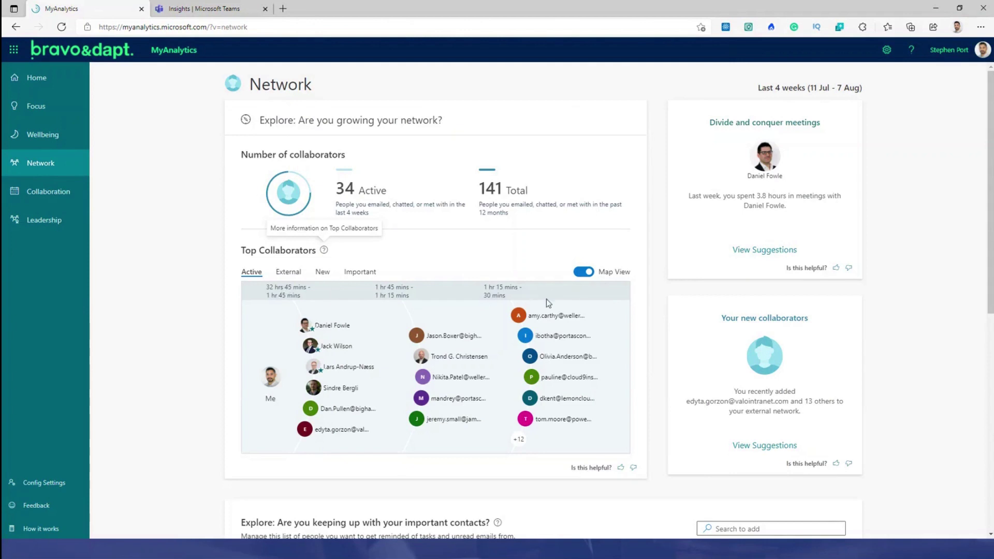
left_click(589, 272)
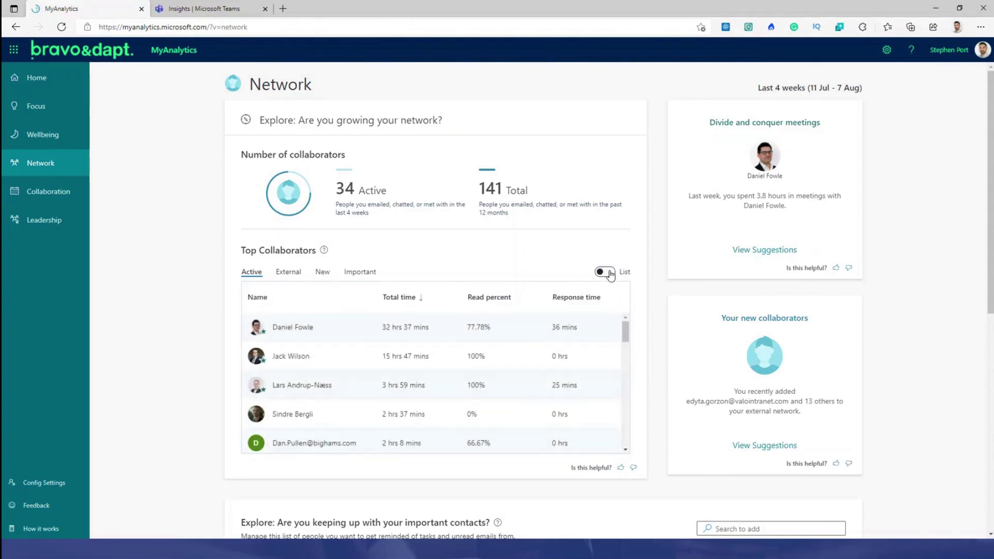
left_click(610, 273)
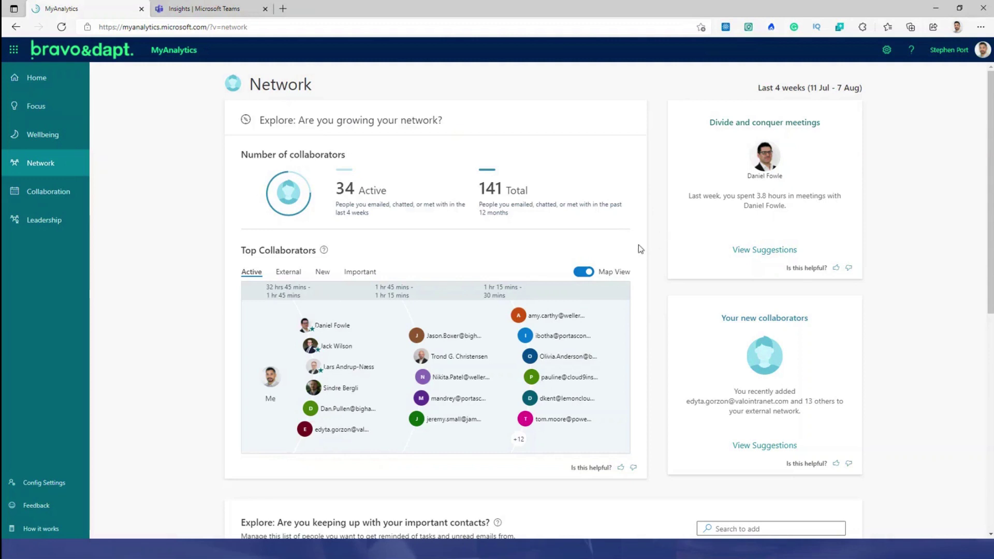
Mark the first person under Suggested important people on the Network page as important.
scroll(637, 244, "down", 3)
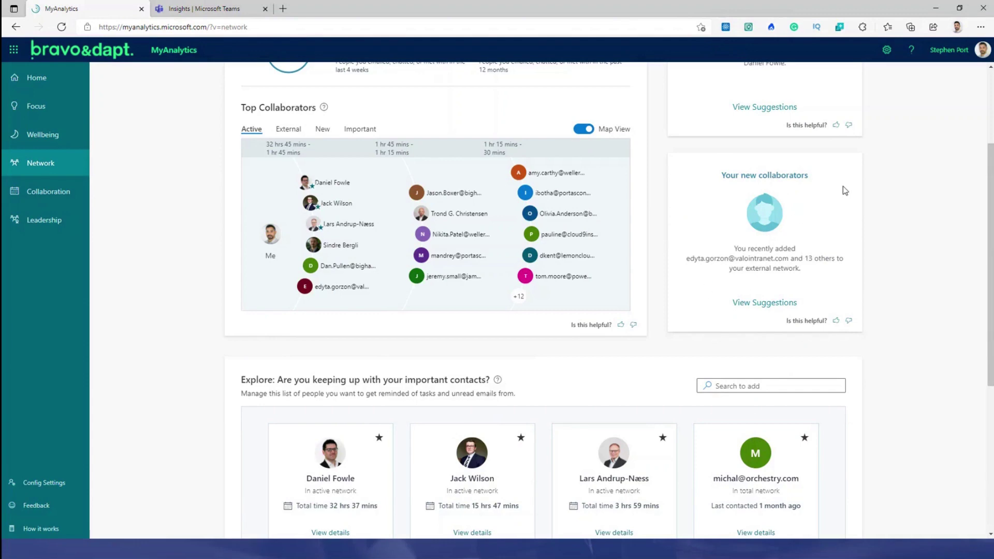
scroll(441, 294, "down", 4)
scroll(375, 302, "up", 1)
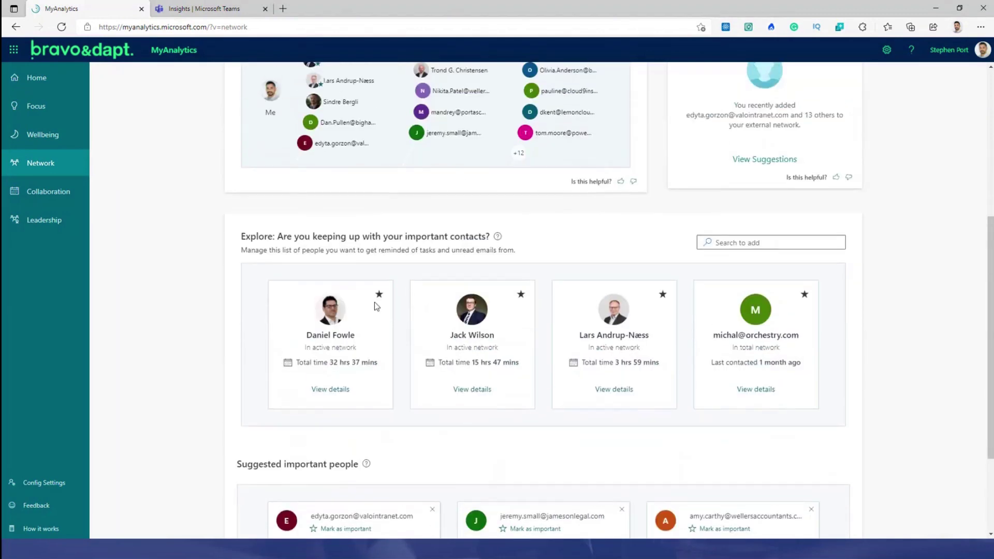
left_click(314, 529)
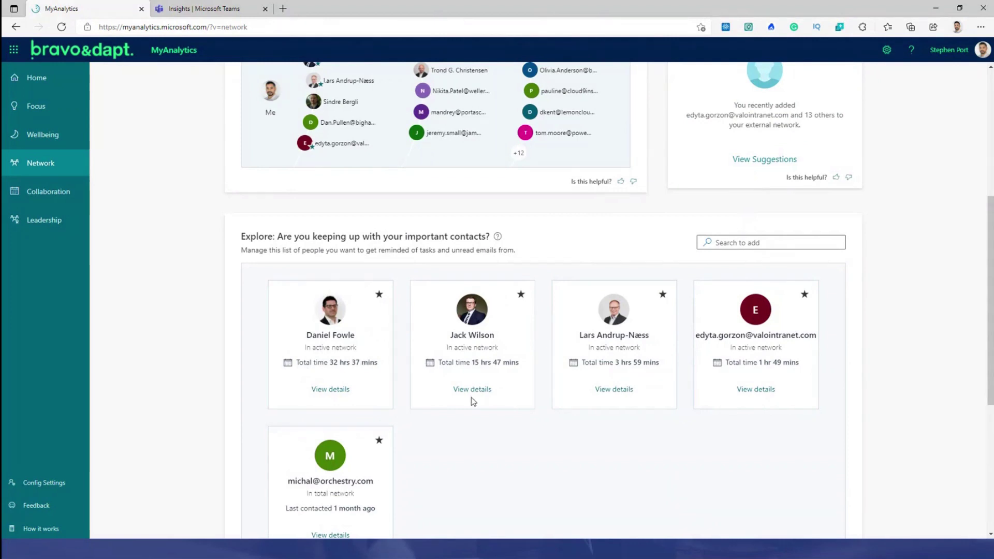
Review the important contacts and the suggested important people on the Network page.
scroll(453, 393, "down", 2)
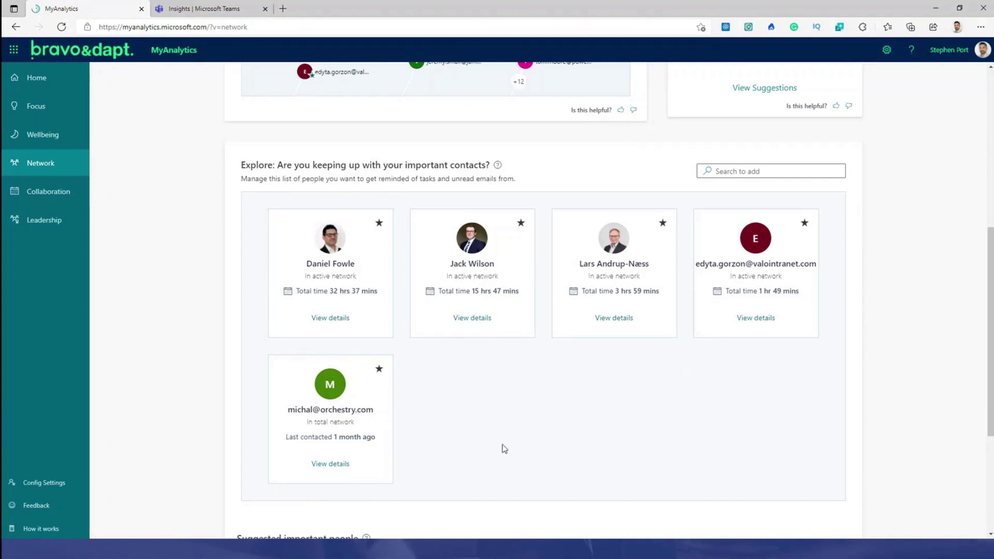
scroll(537, 428, "down", 2)
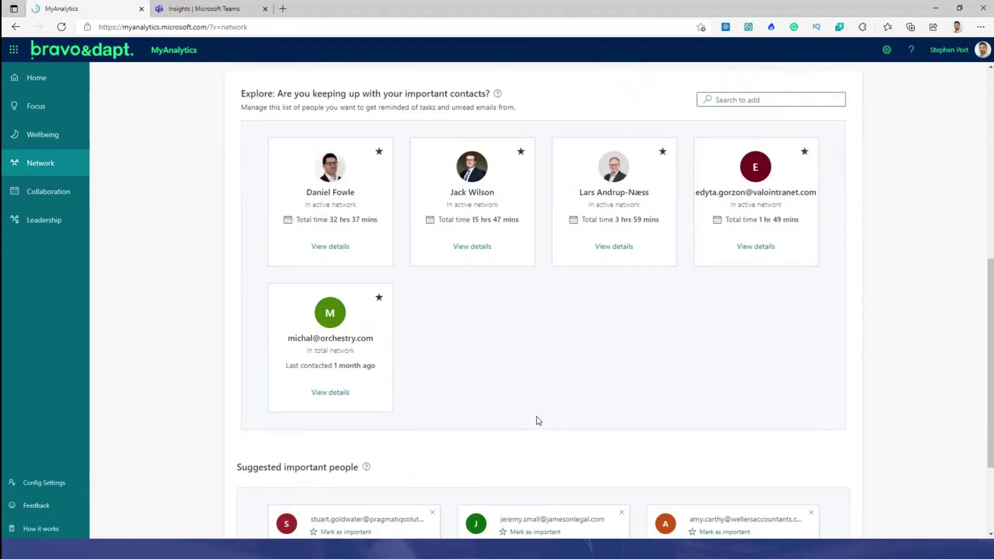
scroll(536, 416, "up", 2)
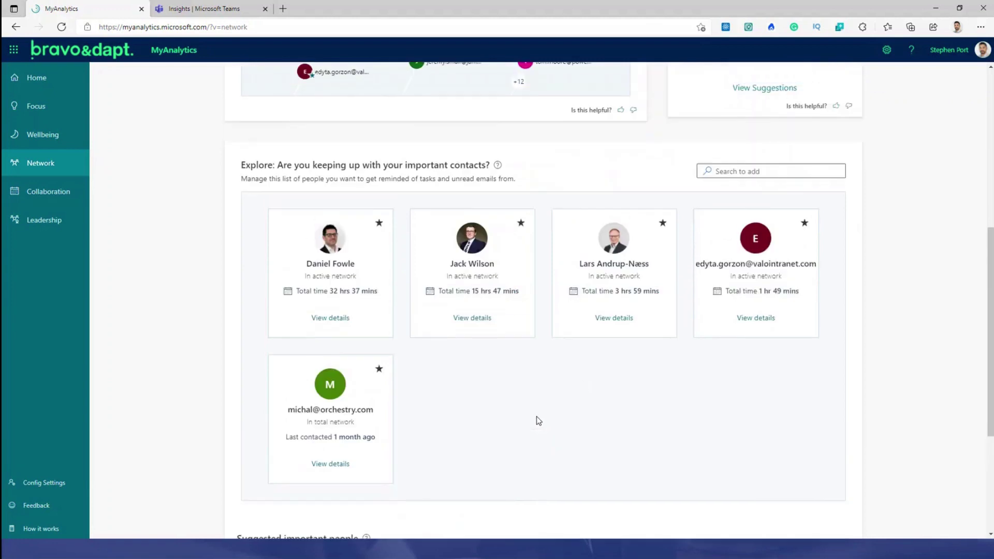
Examine the Collaboration page's weekly average, meeting habits, communication habits chart and suggestion cards.
left_click(39, 193)
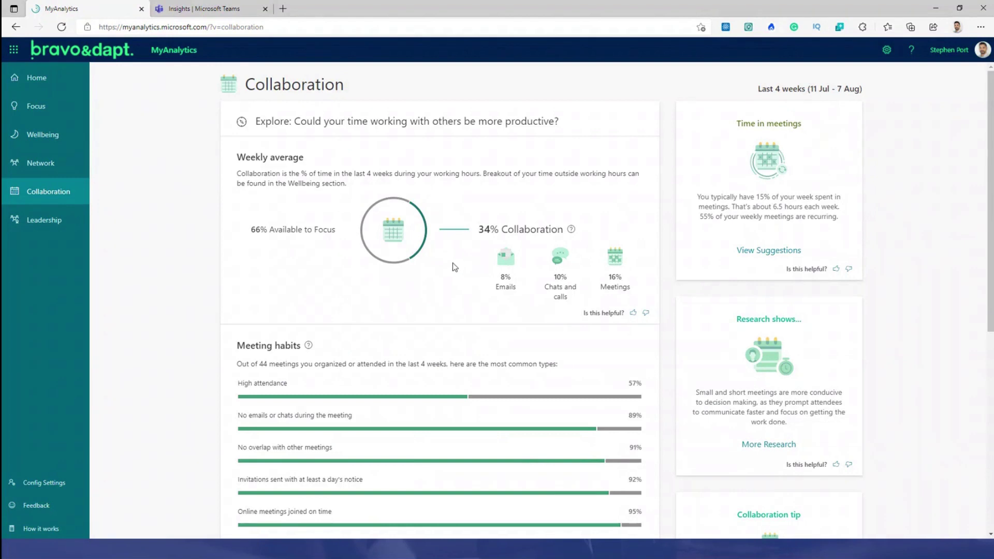
scroll(452, 262, "down", 3)
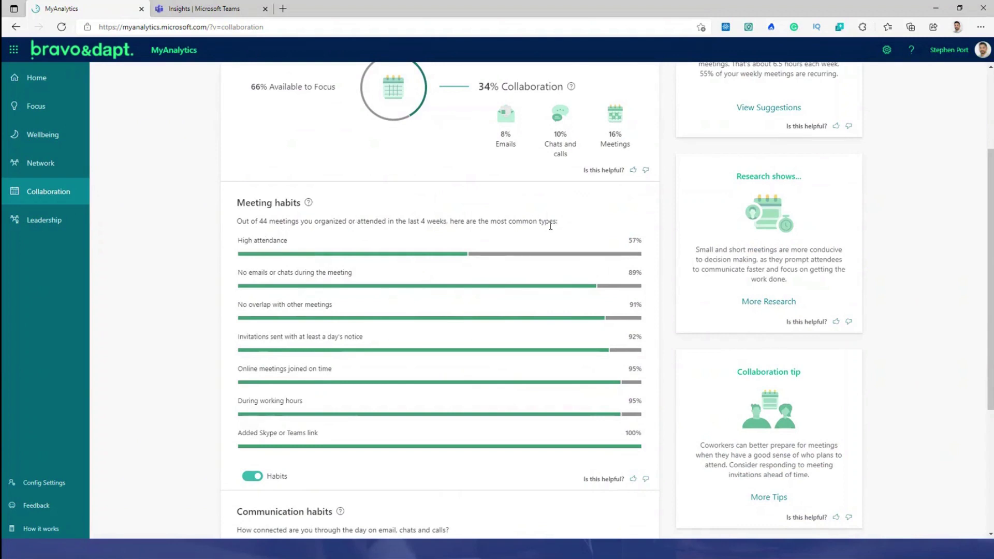
scroll(337, 217, "down", 1)
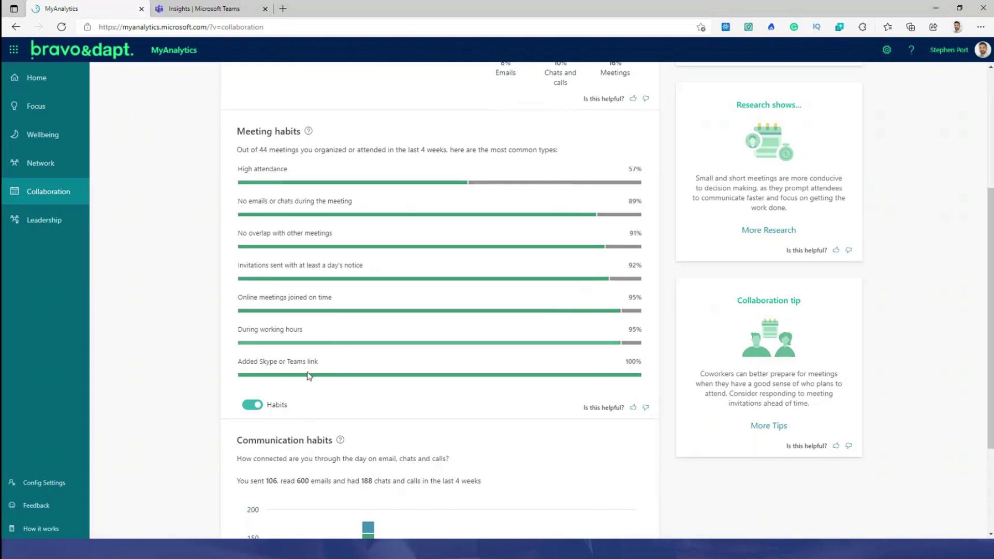
scroll(381, 290, "down", 3)
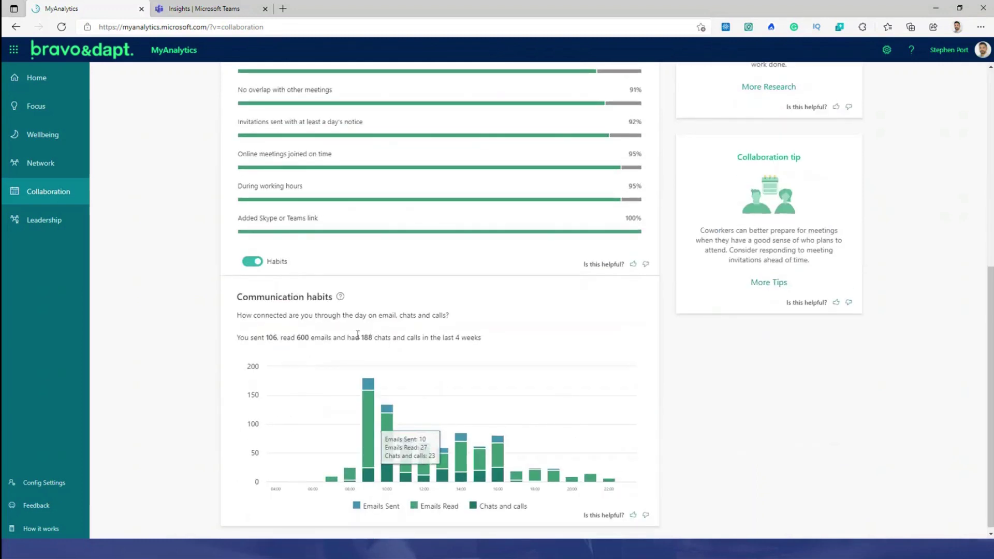
scroll(301, 324, "down", 1)
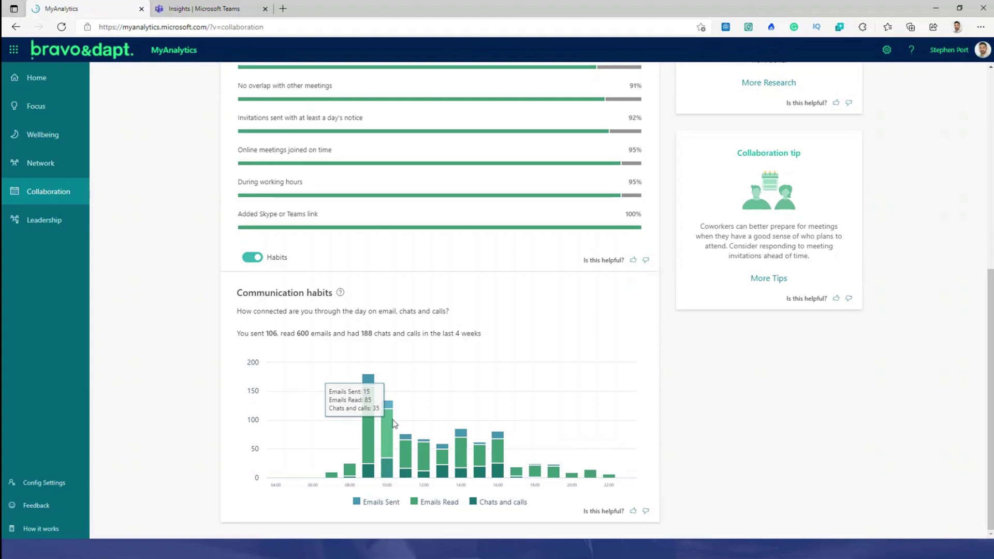
scroll(284, 318, "up", 4)
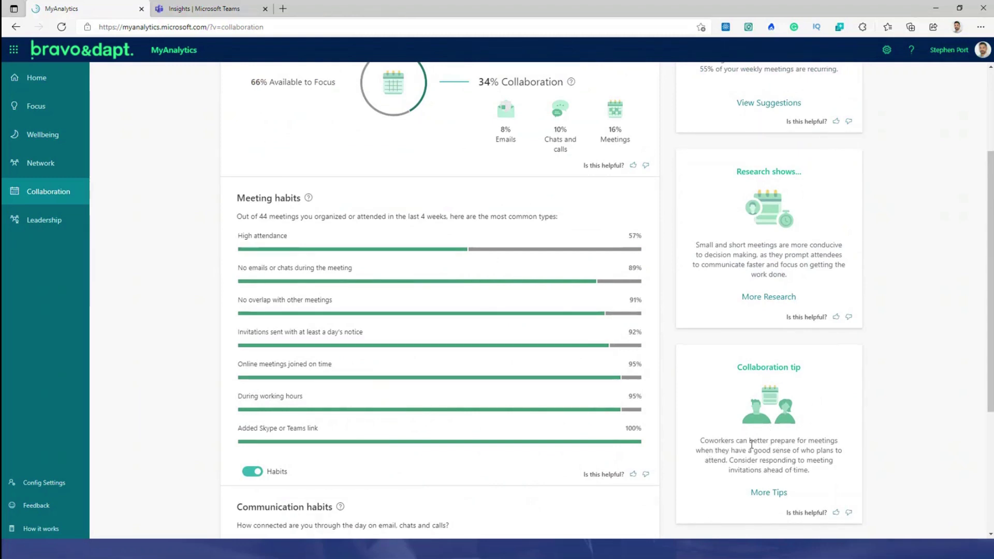
scroll(778, 432, "up", 3)
scroll(778, 431, "up", 1)
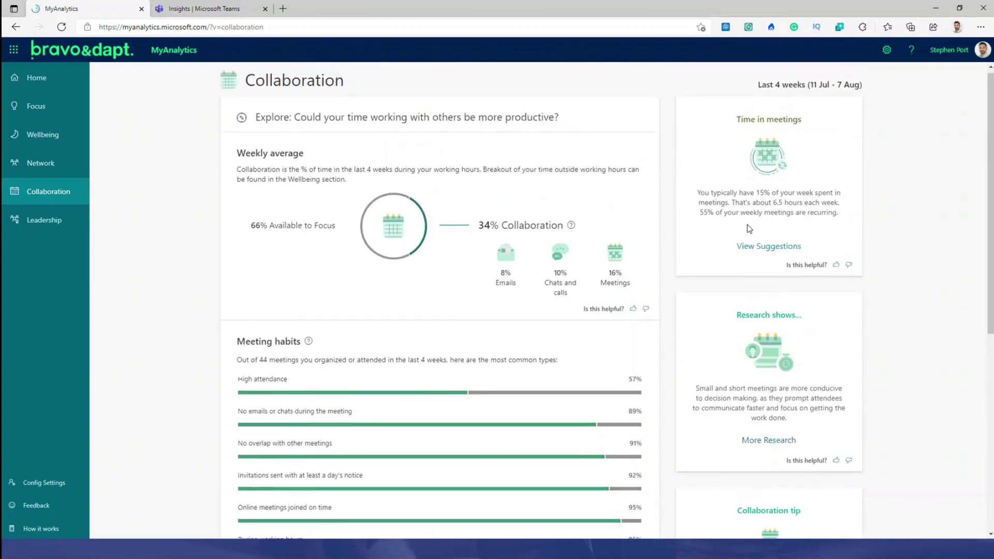
scroll(747, 225, "down", 2)
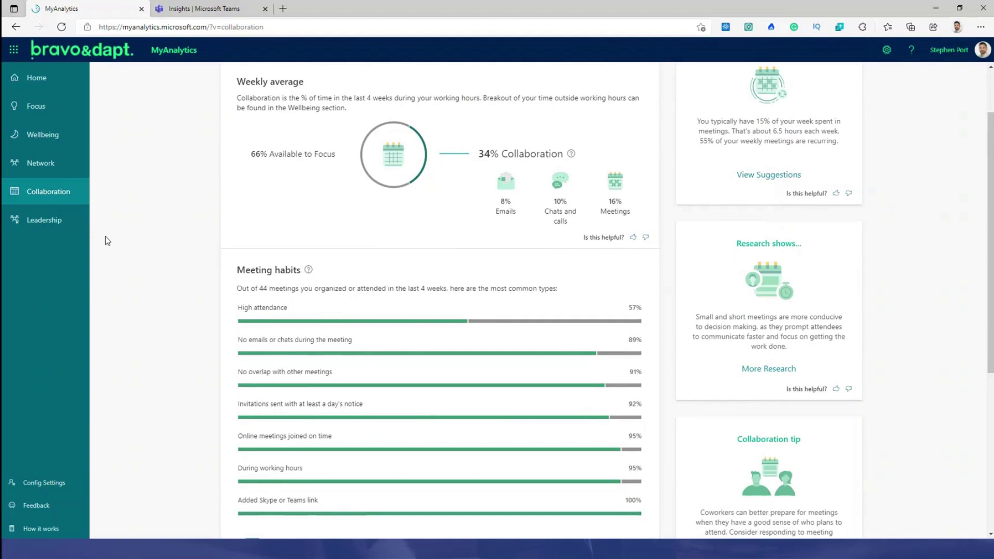
Examine the Leadership page's team meeting habits, 1:1 time breakdown and quiet hours impact.
left_click(28, 224)
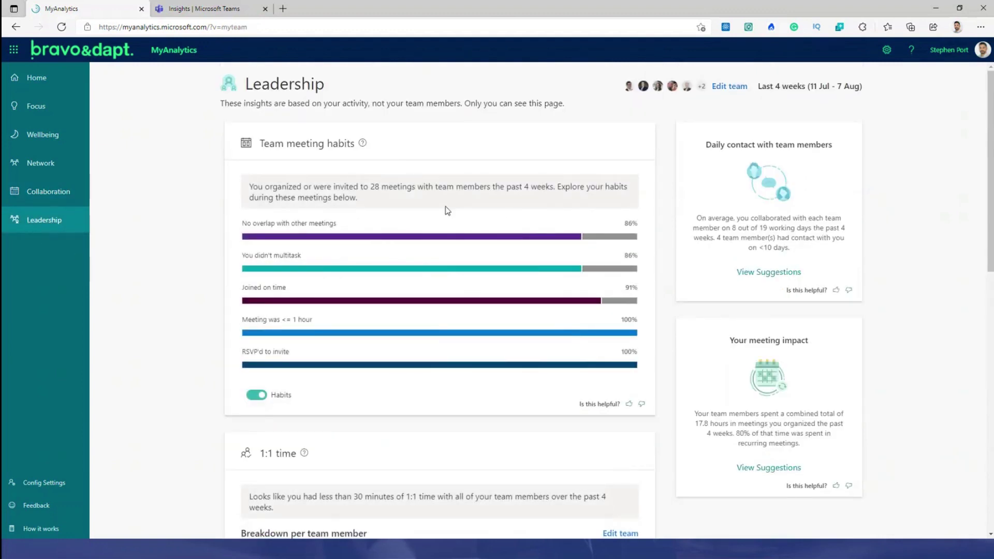
scroll(436, 276, "down", 6)
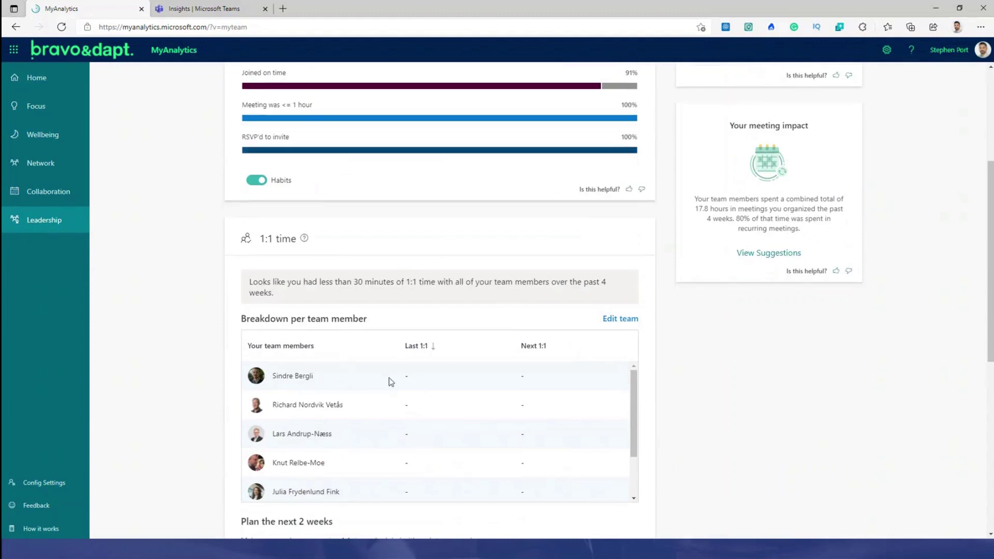
scroll(431, 402, "down", 6)
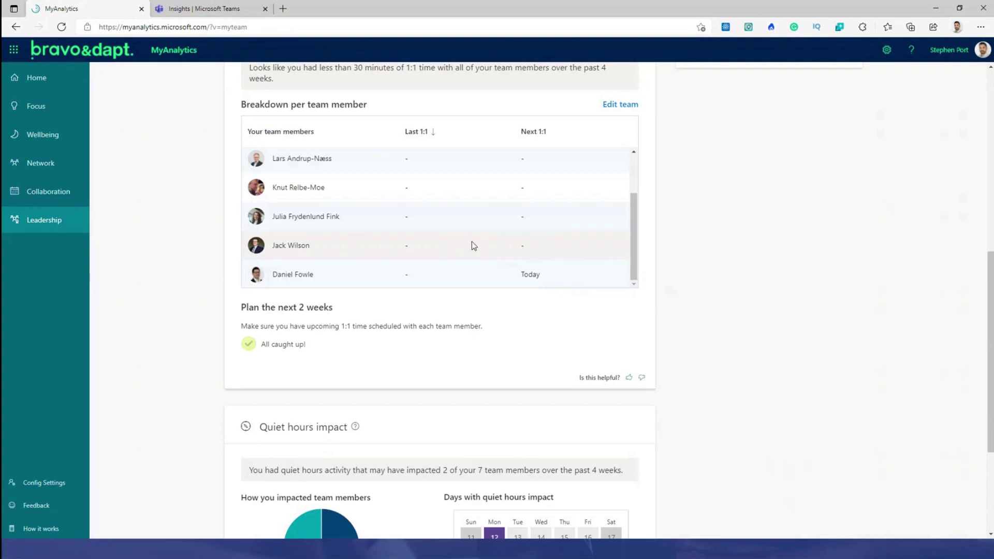
scroll(499, 251, "up", 1)
scroll(501, 253, "down", 1)
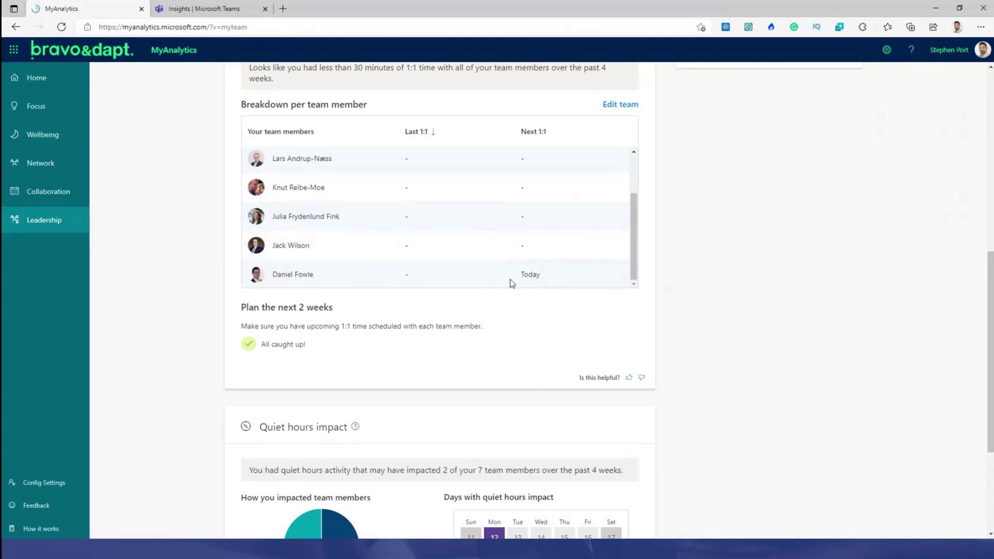
scroll(682, 348, "down", 3)
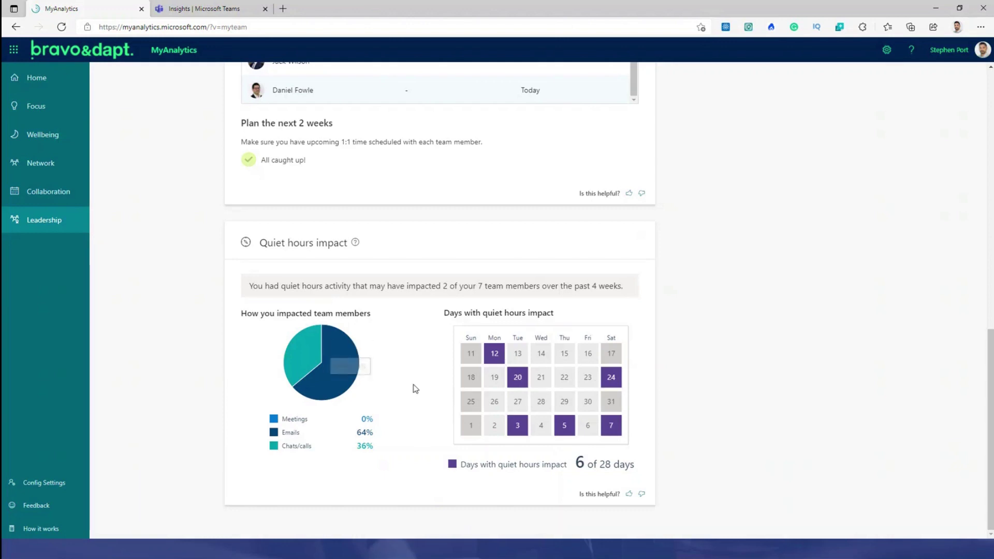
scroll(305, 259, "up", 10)
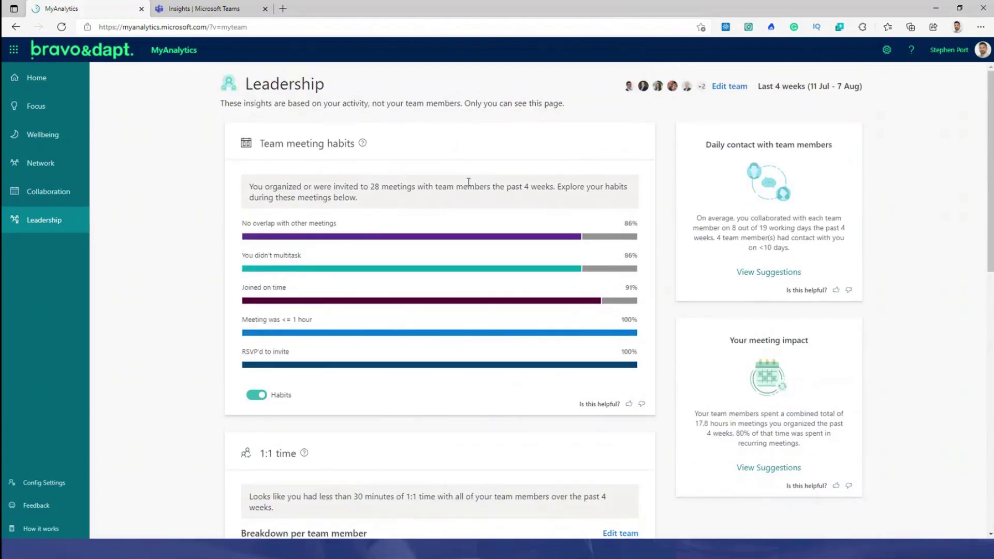
Switch to Viva Insights in Microsoft Teams, return to its home page, and record today's feeling as Pleasant.
left_click(202, 14)
scroll(275, 234, "up", 3)
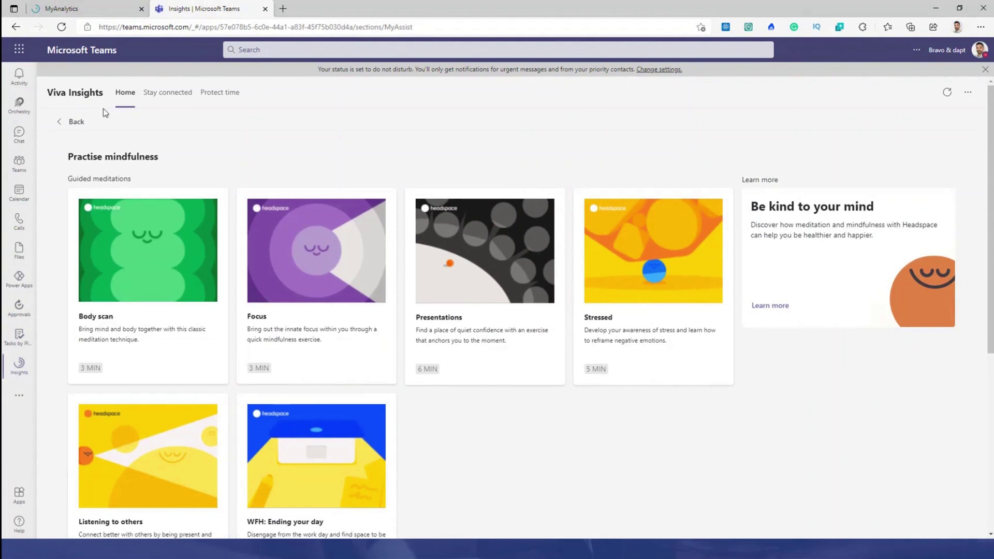
left_click(72, 123)
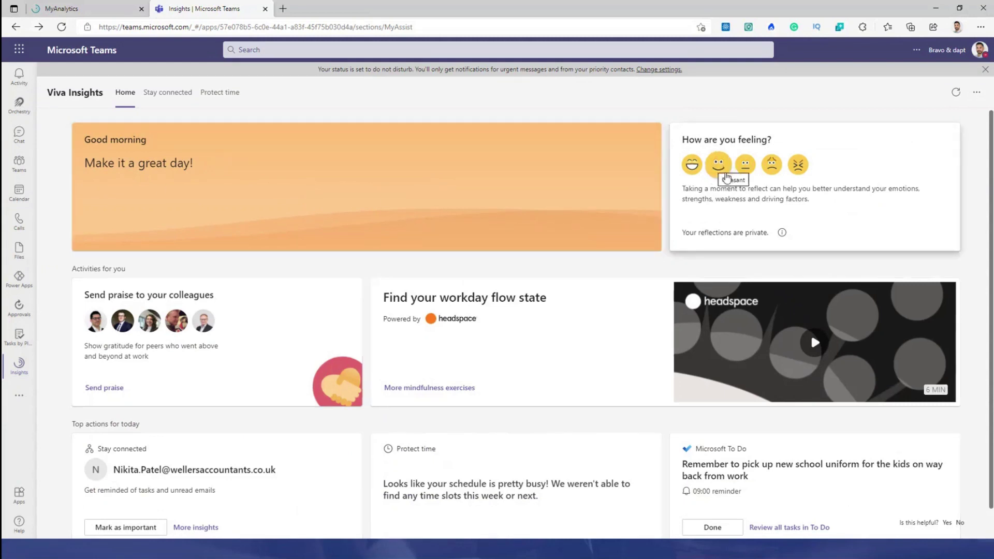
left_click(719, 165)
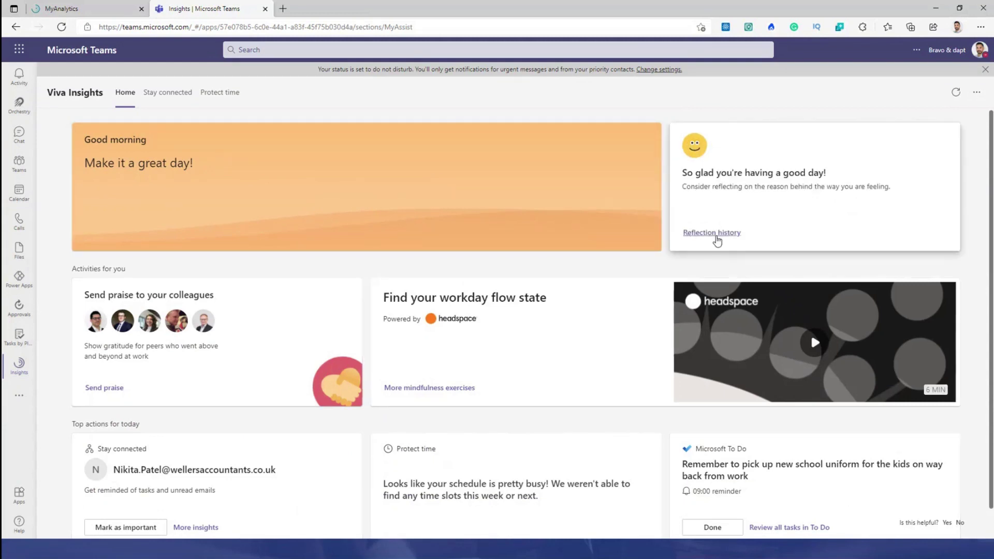
Set a 16:00 reflection reminder from the Reflection history page, keeping the preselected days, and return to the home page.
left_click(715, 234)
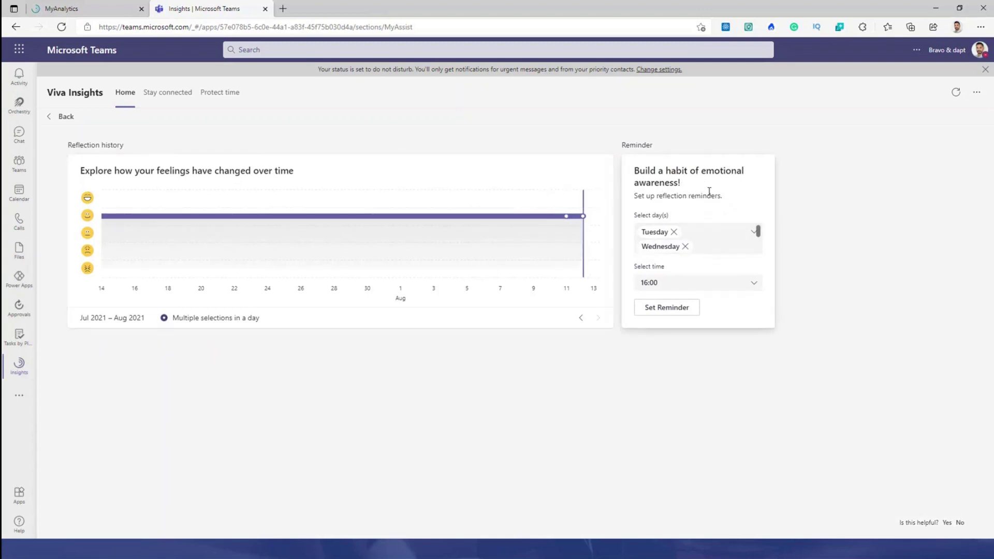
left_click(673, 309)
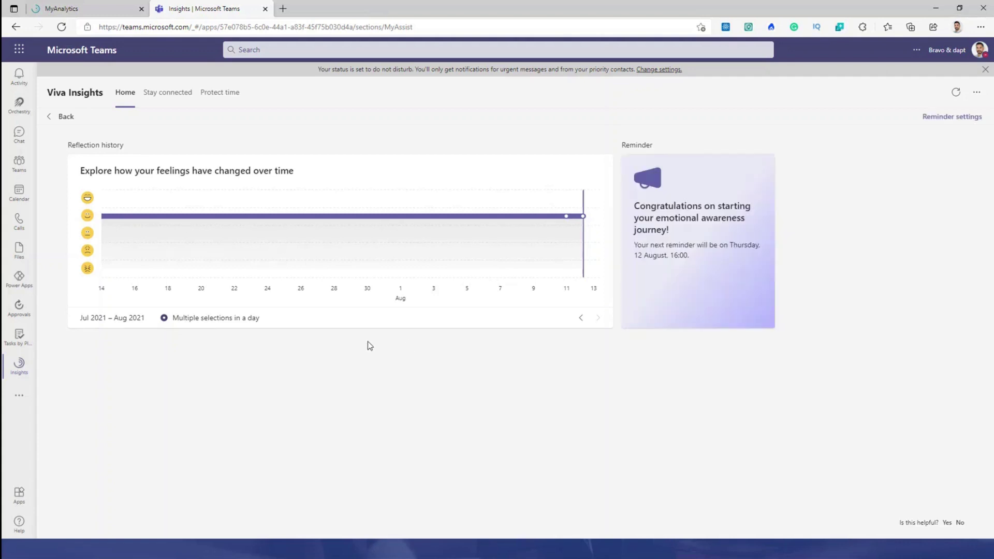
left_click(56, 116)
Compose a Problem Solver praise for a colleague by 1:1 chat, preview it, then cancel it and return to the home page.
scroll(233, 292, "down", 1)
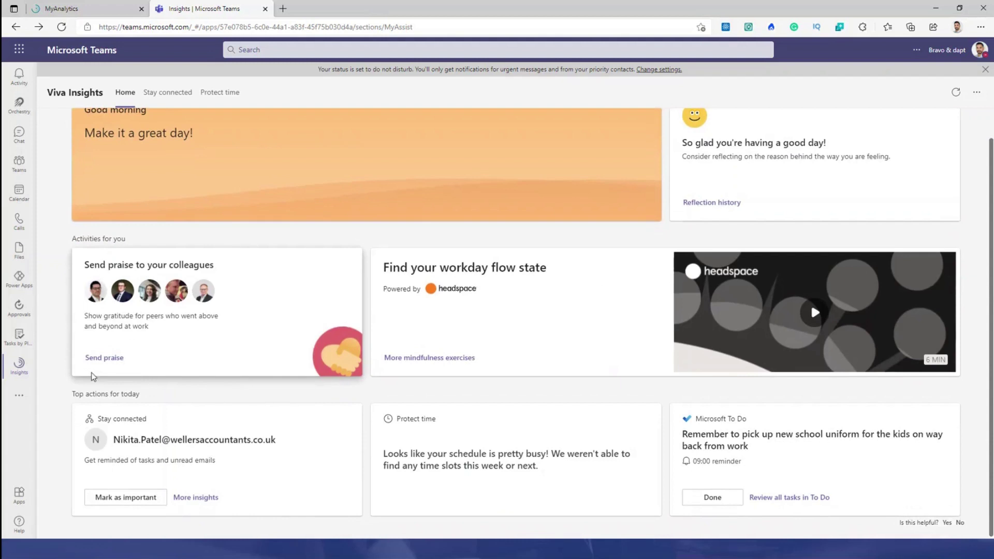
left_click(101, 359)
left_click(251, 290)
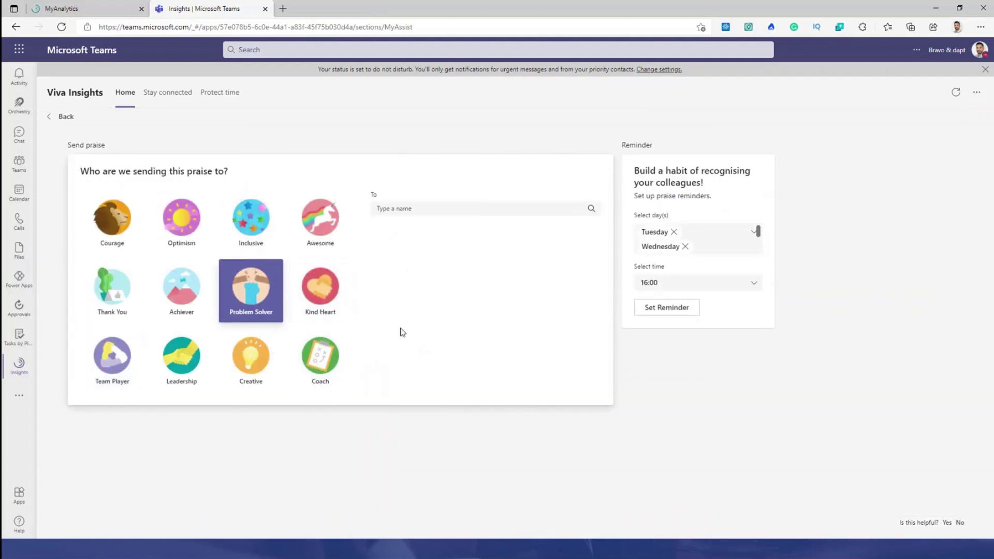
left_click(477, 207)
left_click(427, 242)
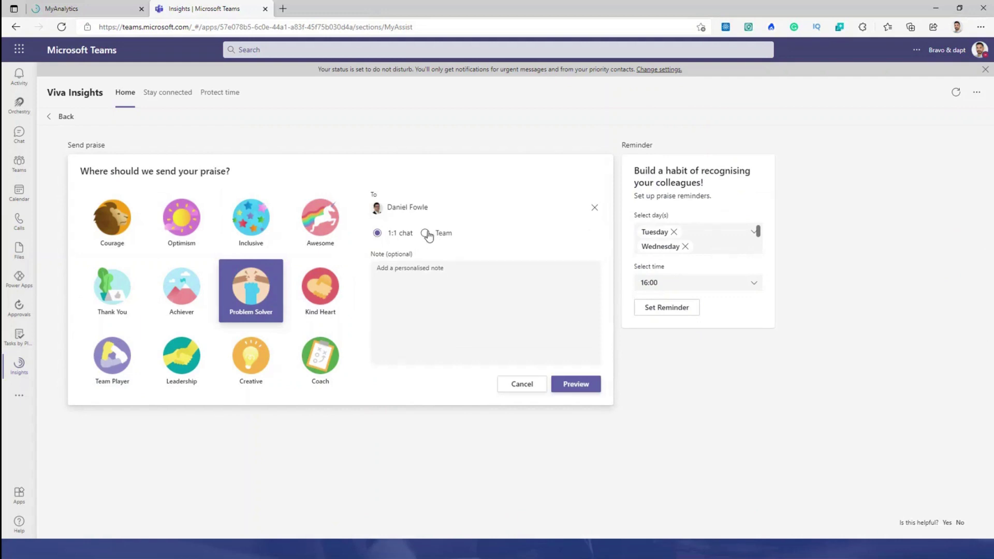
left_click(576, 388)
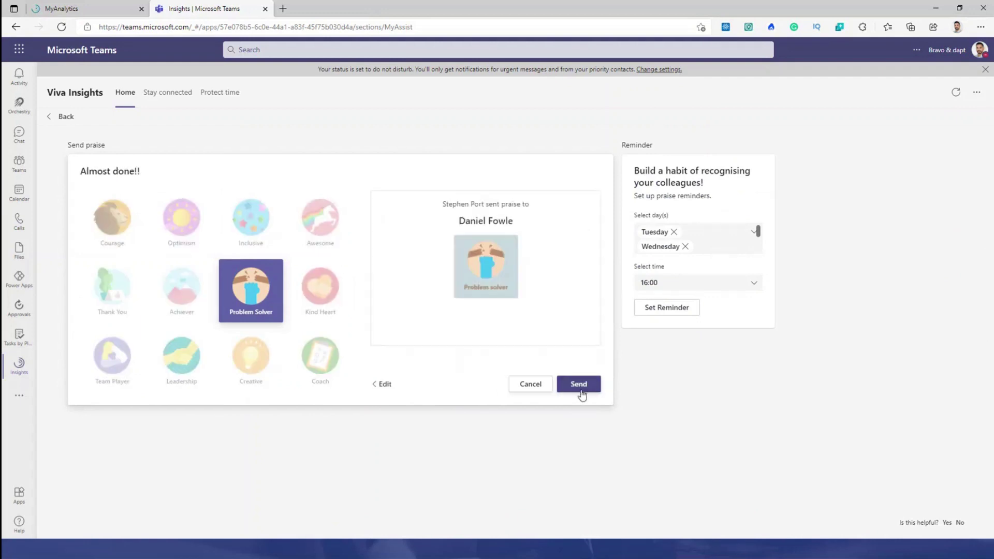
left_click(530, 384)
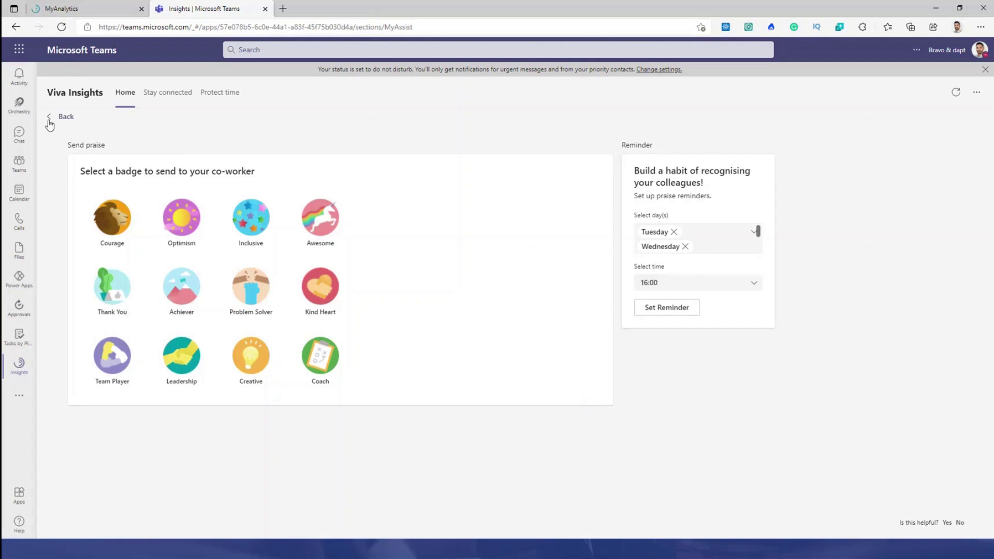
left_click(50, 123)
Browse the Headspace guided meditations and focus music among the mindfulness exercises, then return to the home page.
scroll(298, 294, "down", 1)
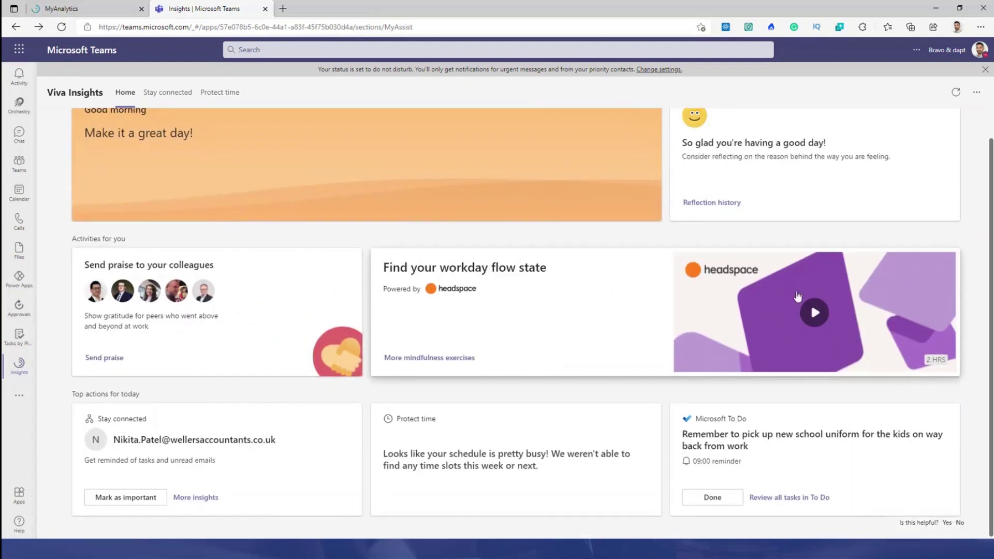
left_click(422, 359)
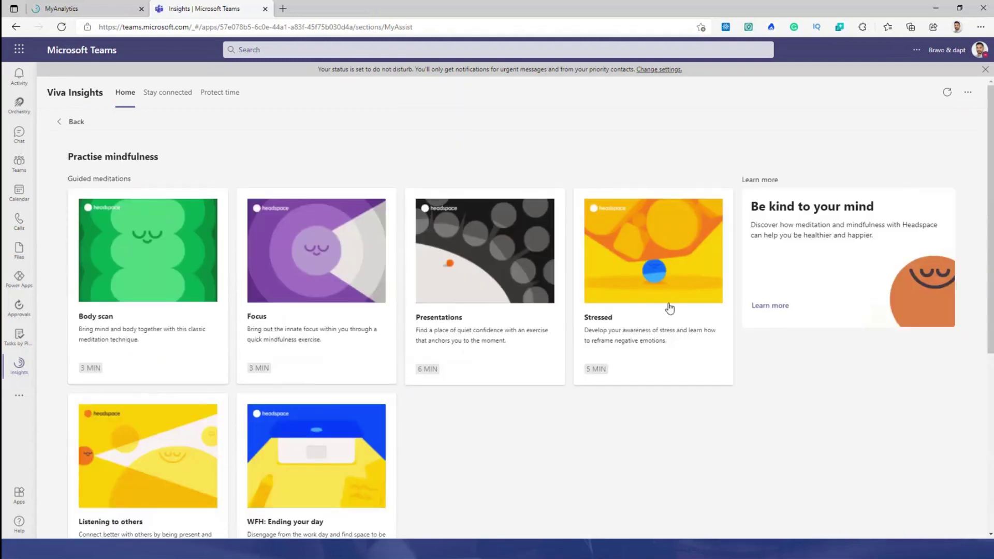
scroll(255, 333, "down", 3)
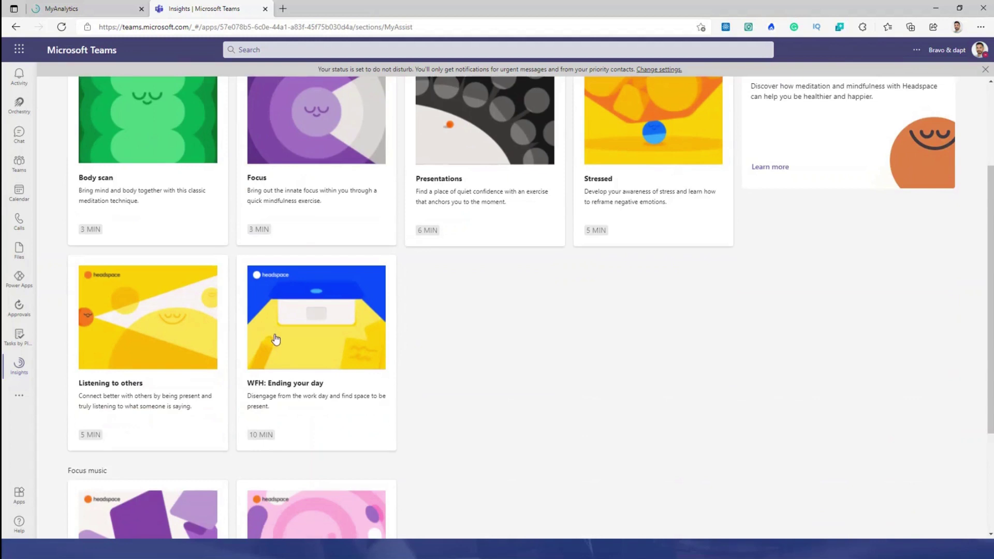
scroll(314, 349, "up", 3)
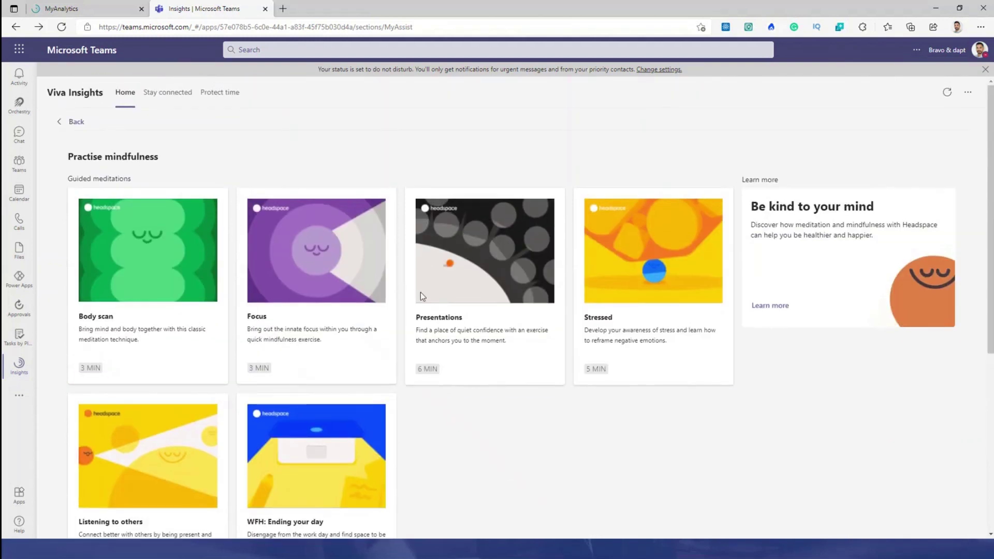
left_click(77, 123)
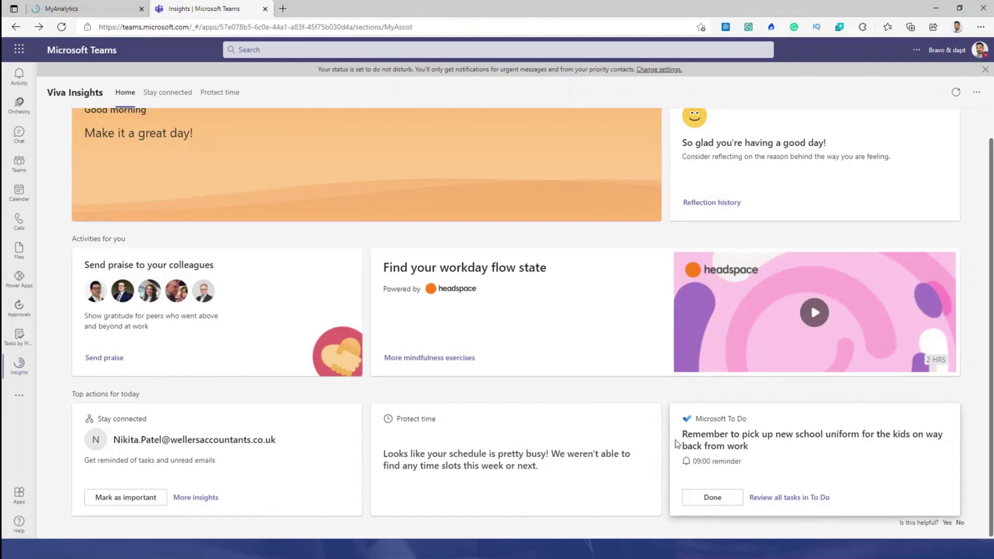
View the 1:1 meeting suggestions under Stay connected and the scheduled focus time under Protect time.
scroll(676, 444, "up", 2)
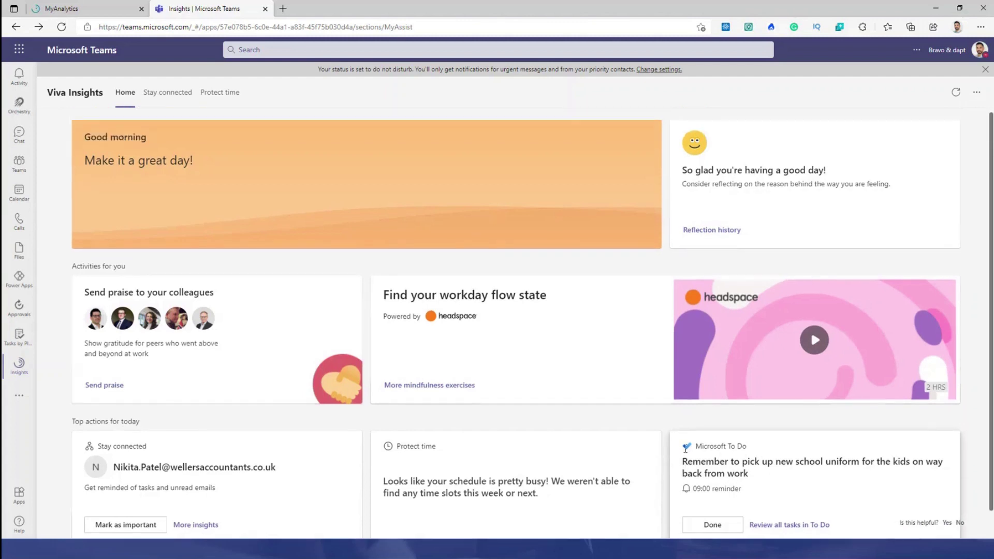
left_click(174, 93)
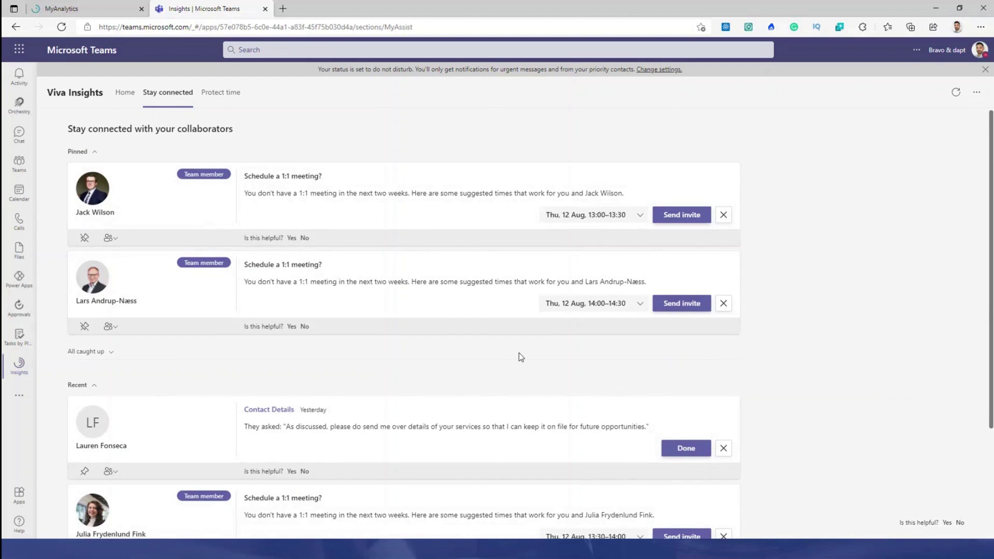
left_click(223, 96)
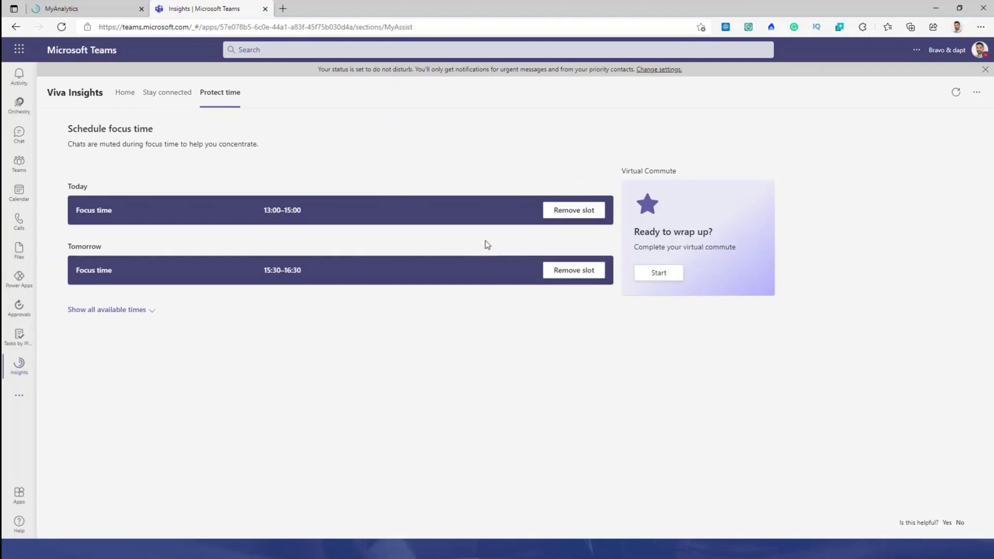
Start the Virtual Commute, mark the school uniform To Do task as done, and review the next day's events.
left_click(658, 274)
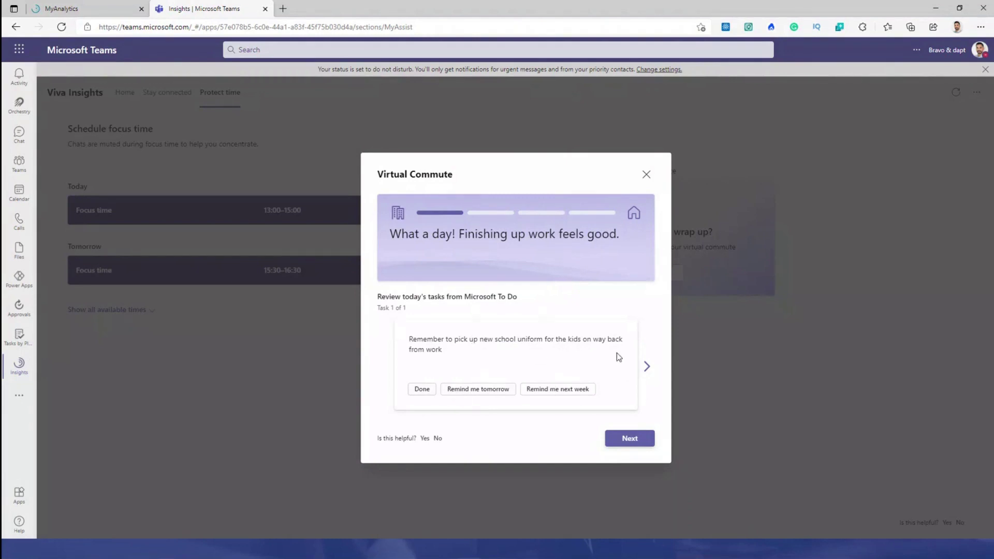
left_click(423, 391)
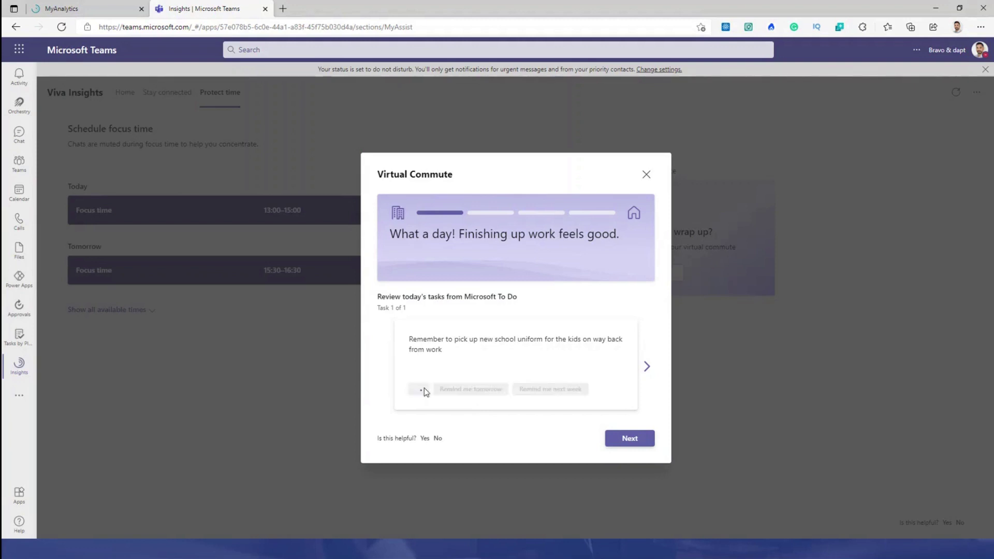
left_click(630, 438)
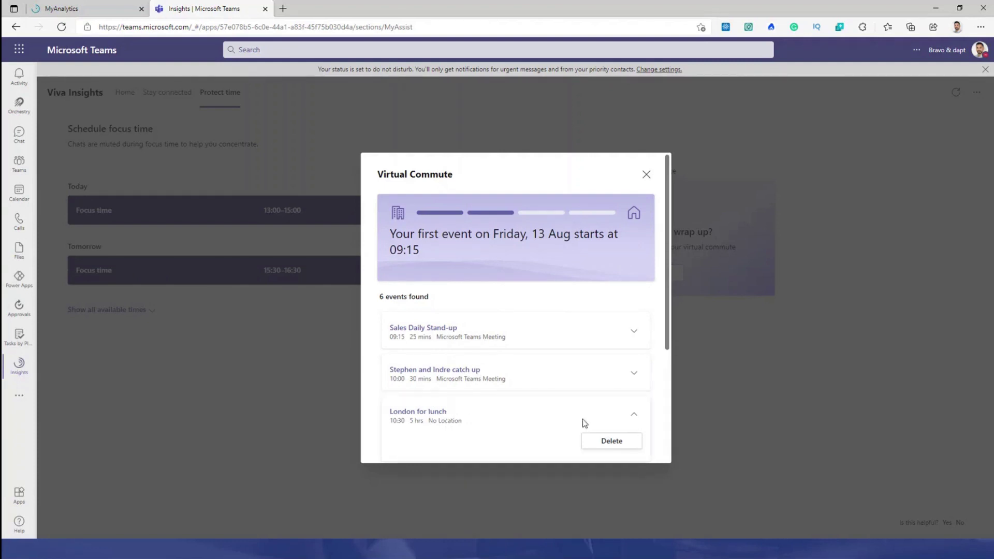
scroll(610, 373, "down", 3)
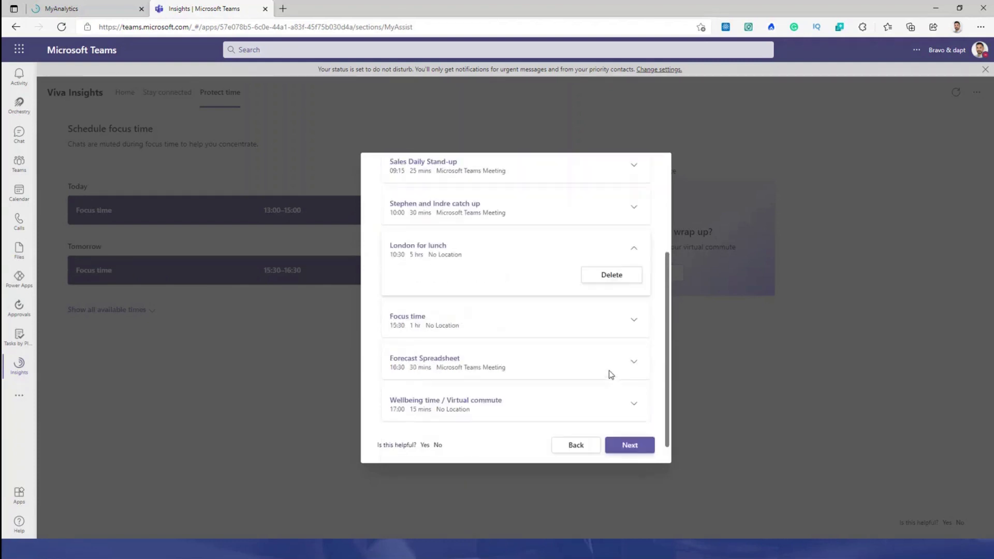
left_click(641, 444)
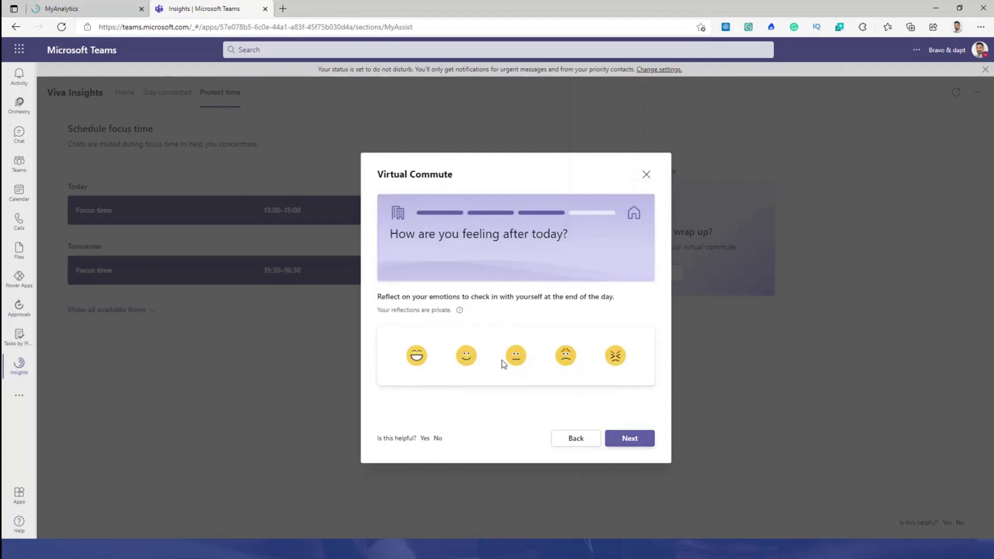
Record the happiest emoji as the end-of-day feeling, skip the Headspace meditation, and finish the virtual commute.
left_click(415, 357)
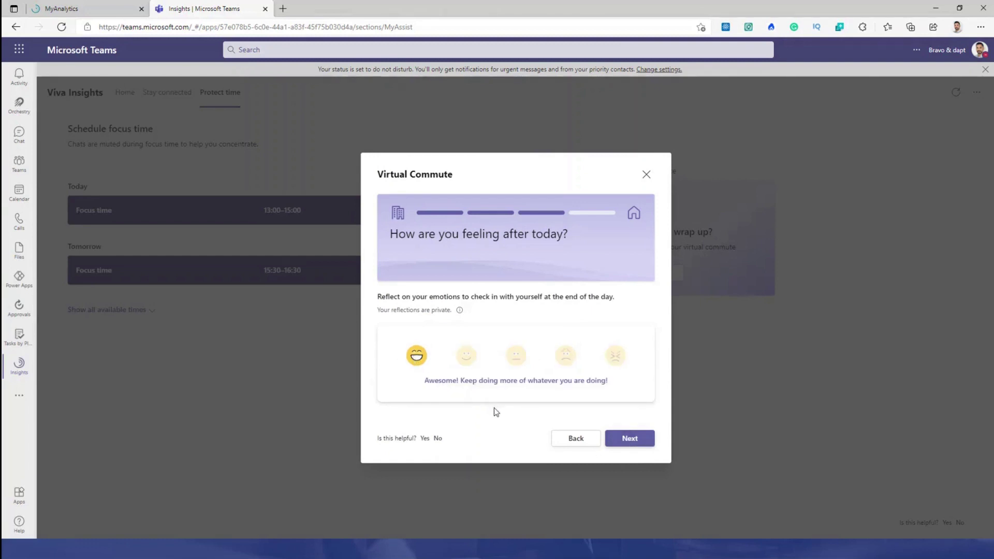
left_click(633, 439)
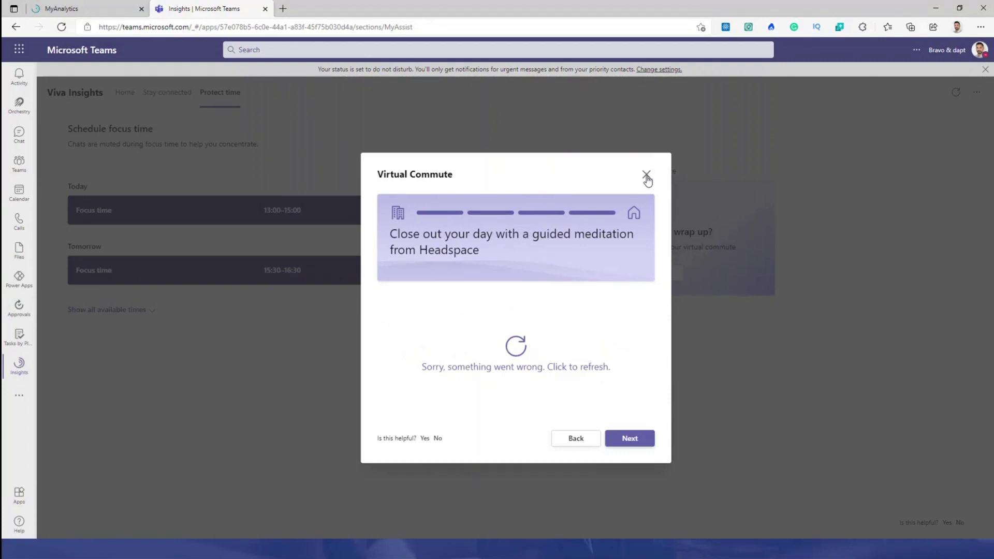
left_click(630, 439)
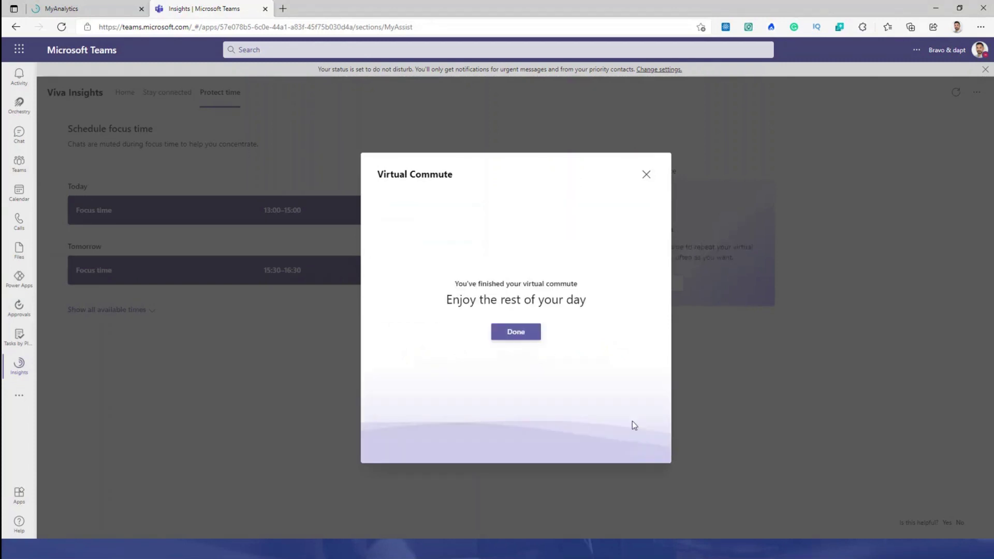
left_click(517, 336)
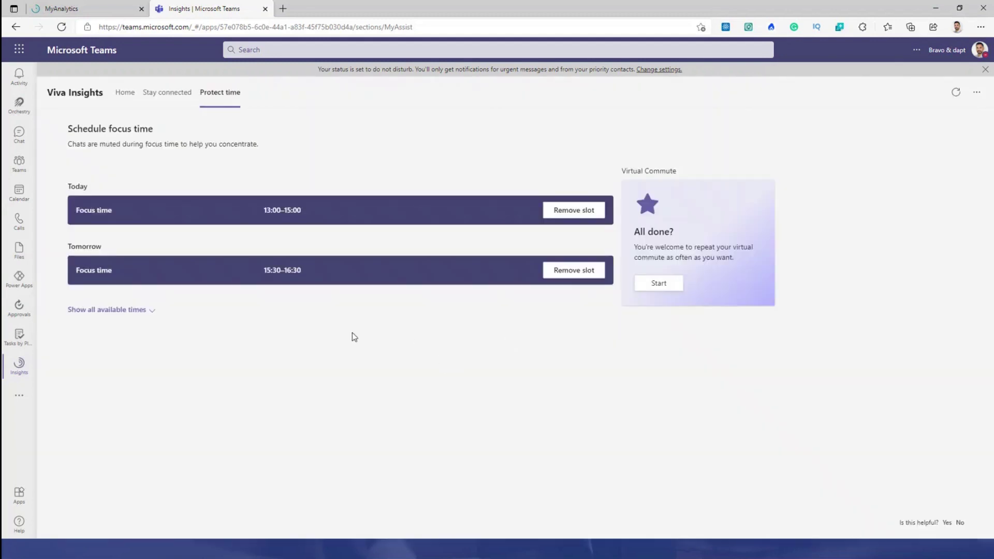
Minimize the browser to return to the presentation slideshow and advance to the "Top Tips To Get Started" slide.
left_click(937, 11)
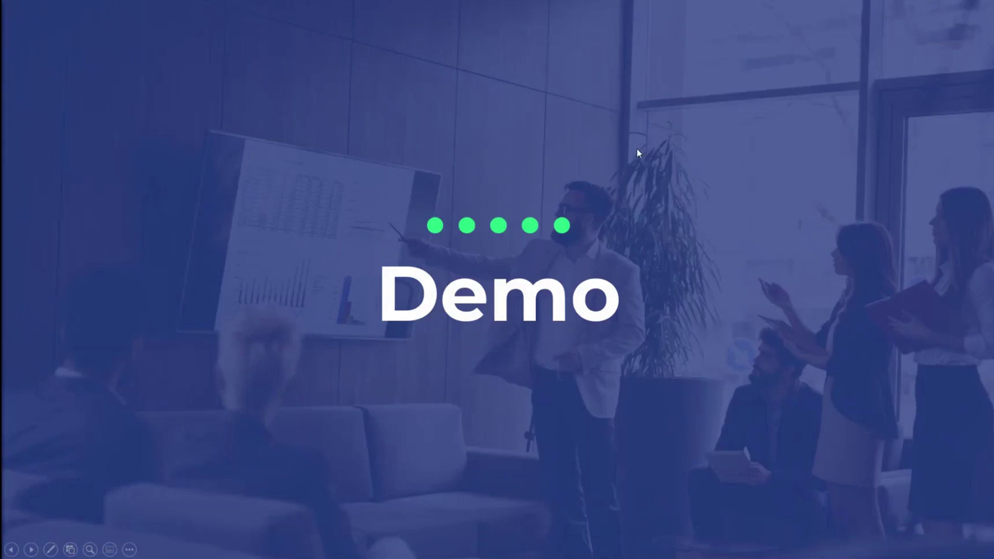
left_click(285, 417)
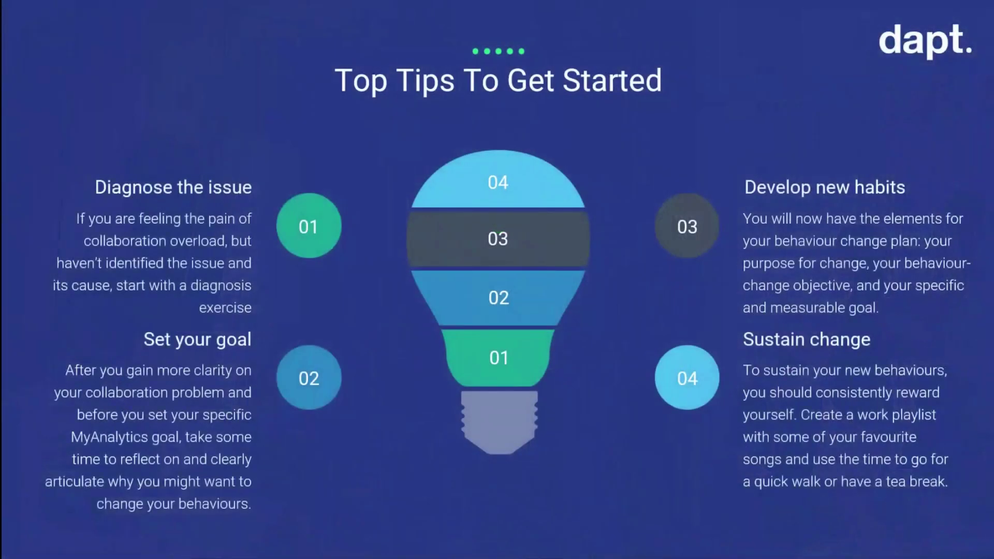